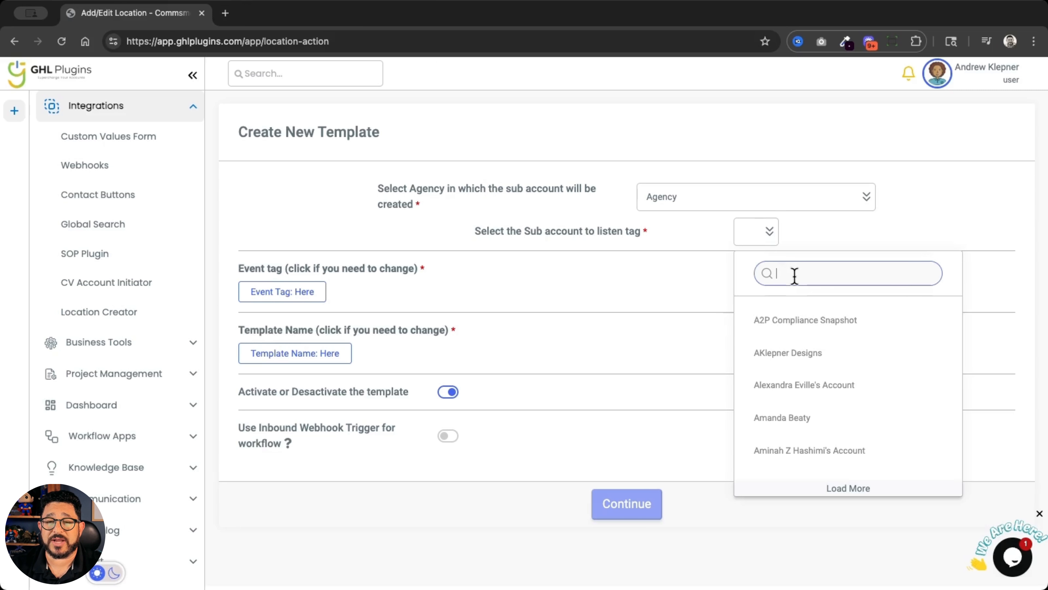
Select Brighter Idea Marketing Inc as the sub account to listen to and set the event tag to "base snapshot"
type("bright")
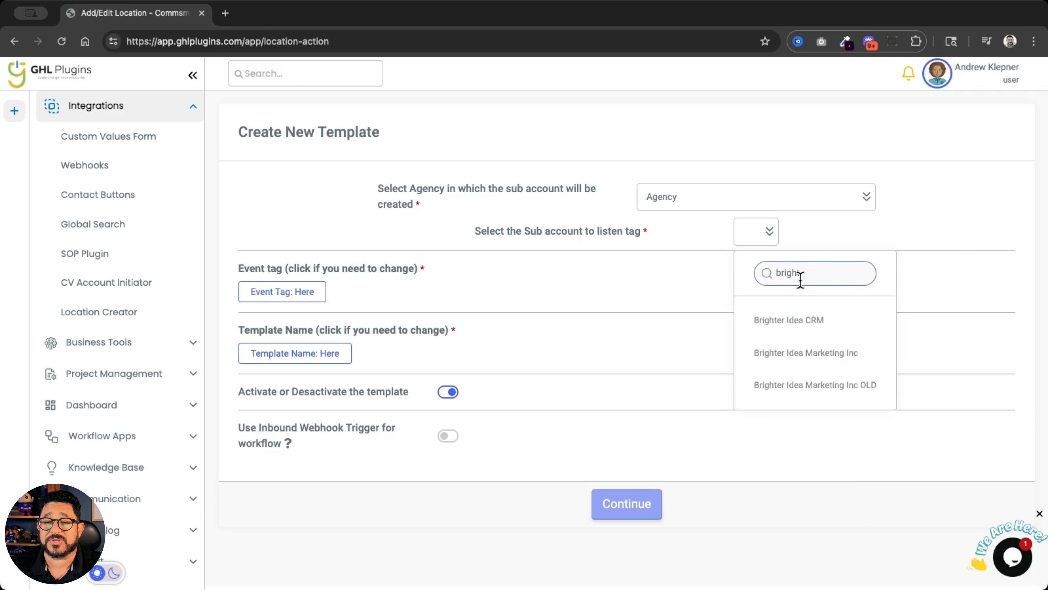
left_click(807, 353)
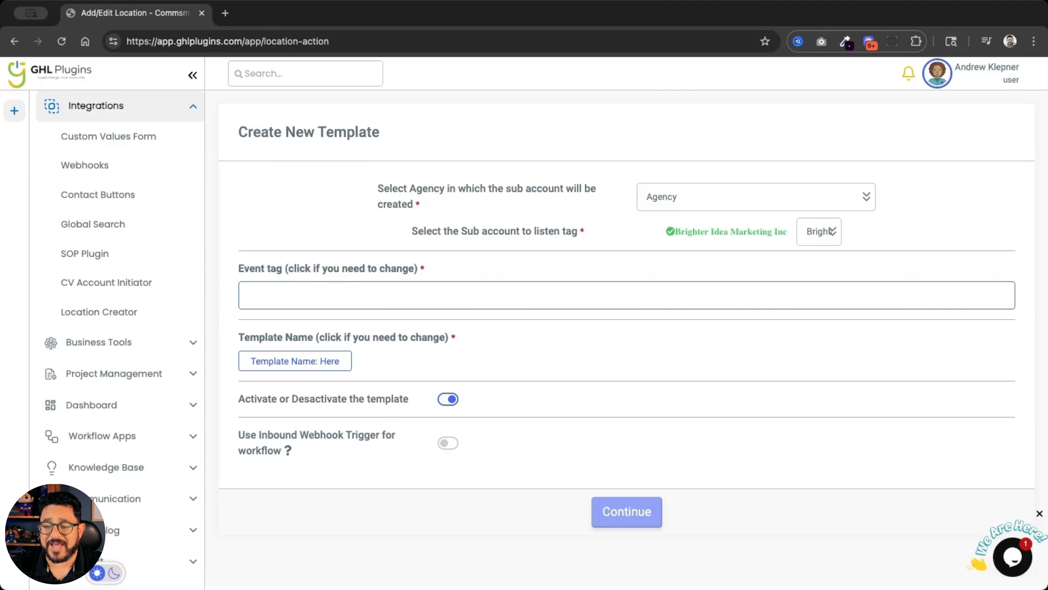
type("Base")
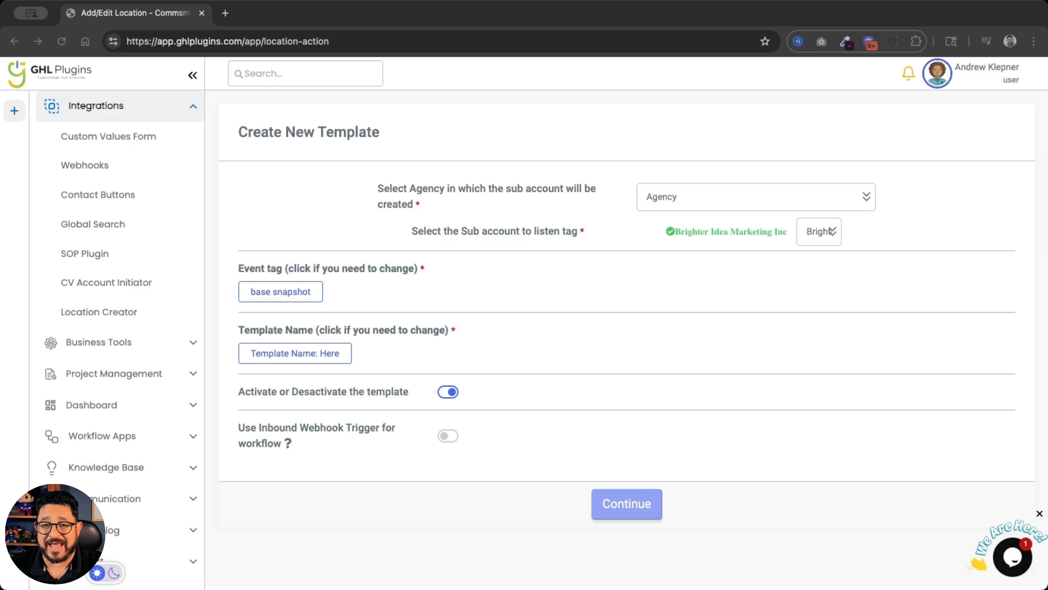
Name the template "Base Snapshot" and continue to its location settings
left_click(321, 356)
triple_click(319, 351)
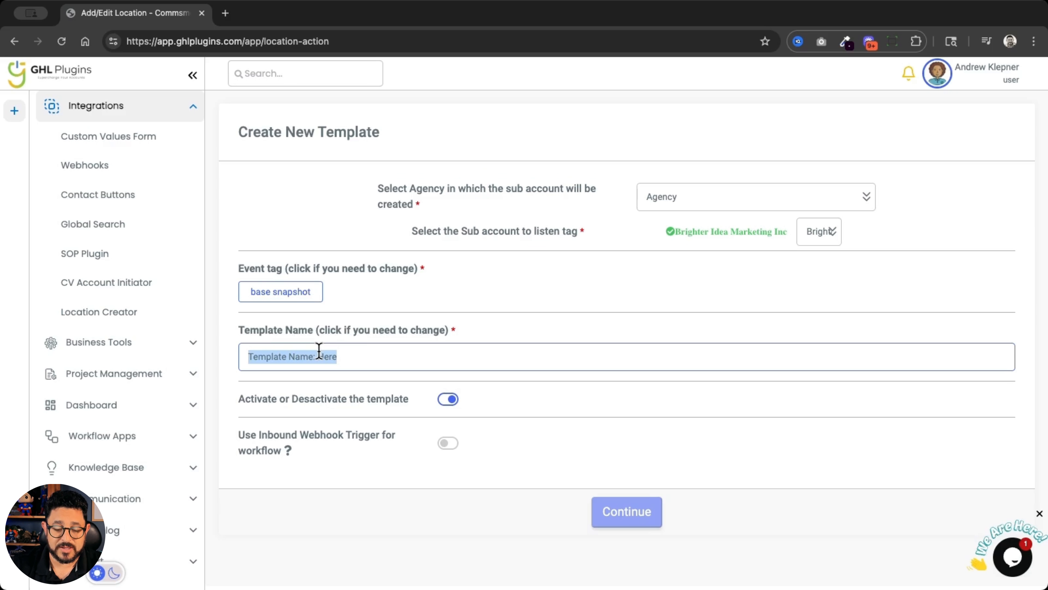
type("Base S")
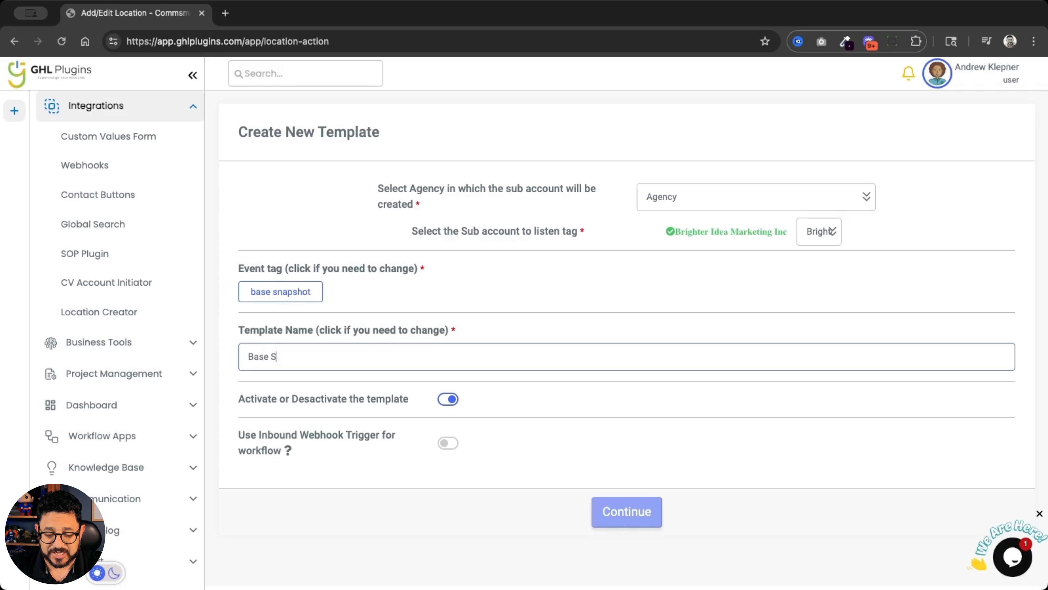
type("napshot")
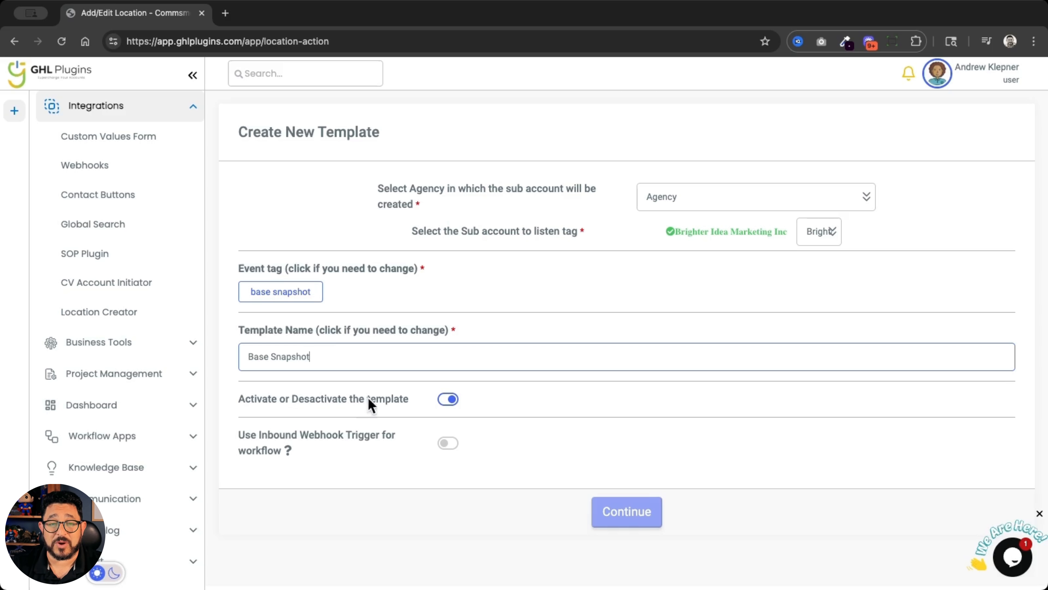
left_click(346, 476)
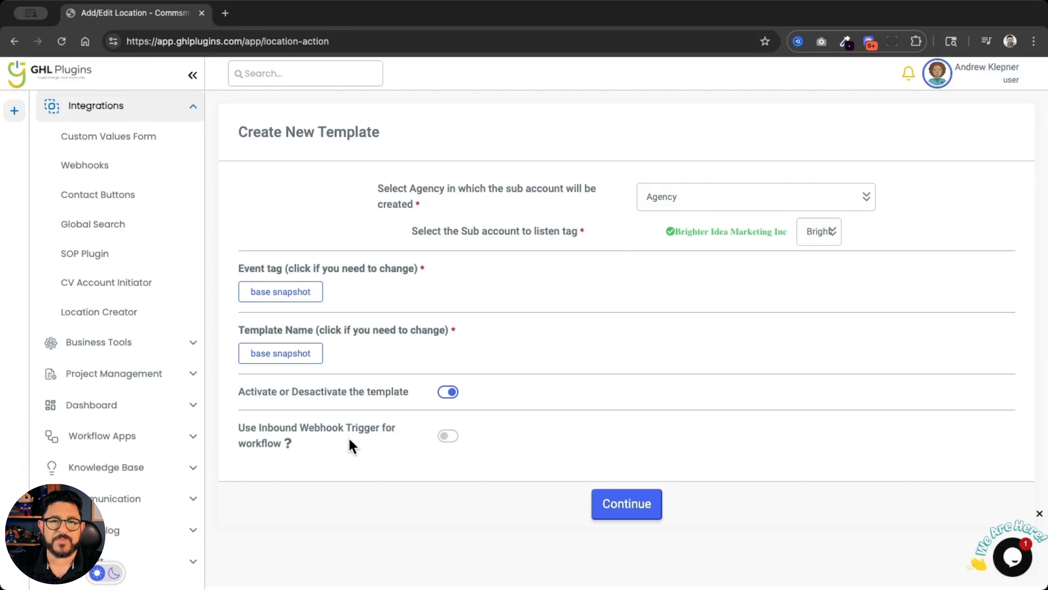
left_click(627, 504)
Set the account name to the contact's Name field followed by the word "Account"
scroll(721, 445, "down", 5)
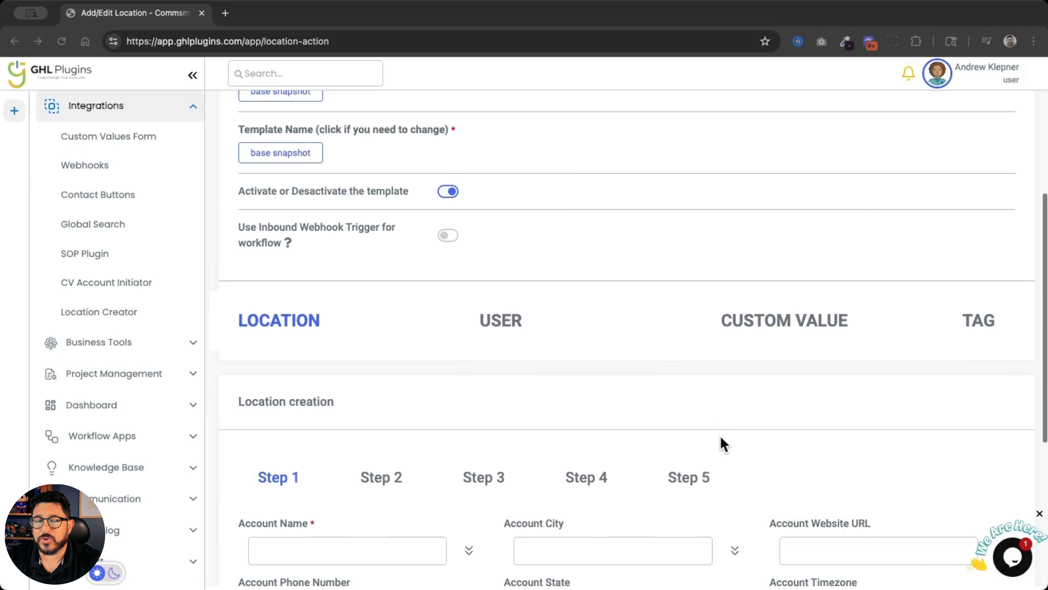
scroll(724, 444, "down", 2)
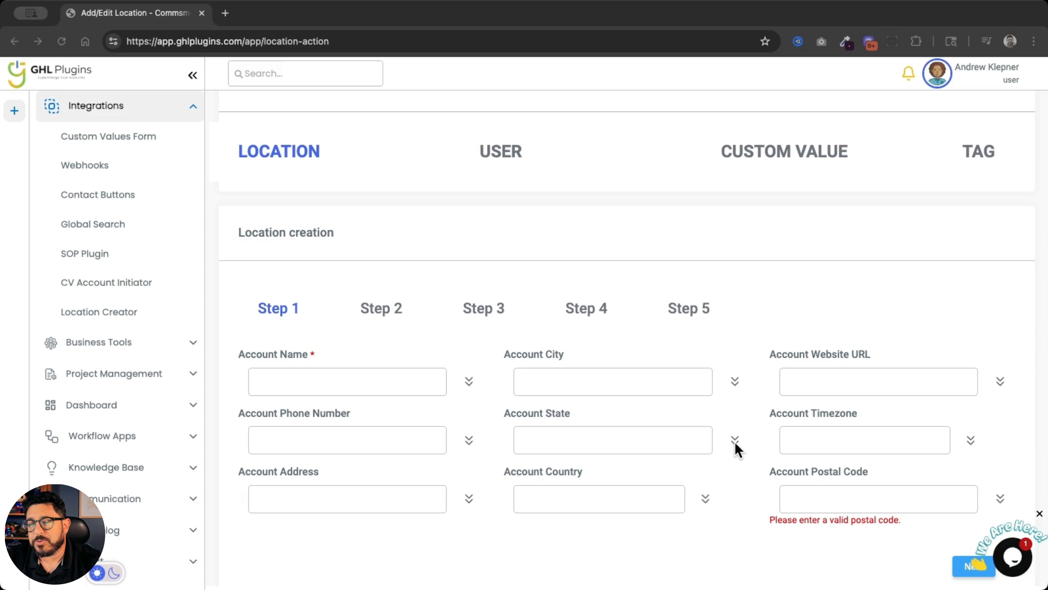
left_click(467, 383)
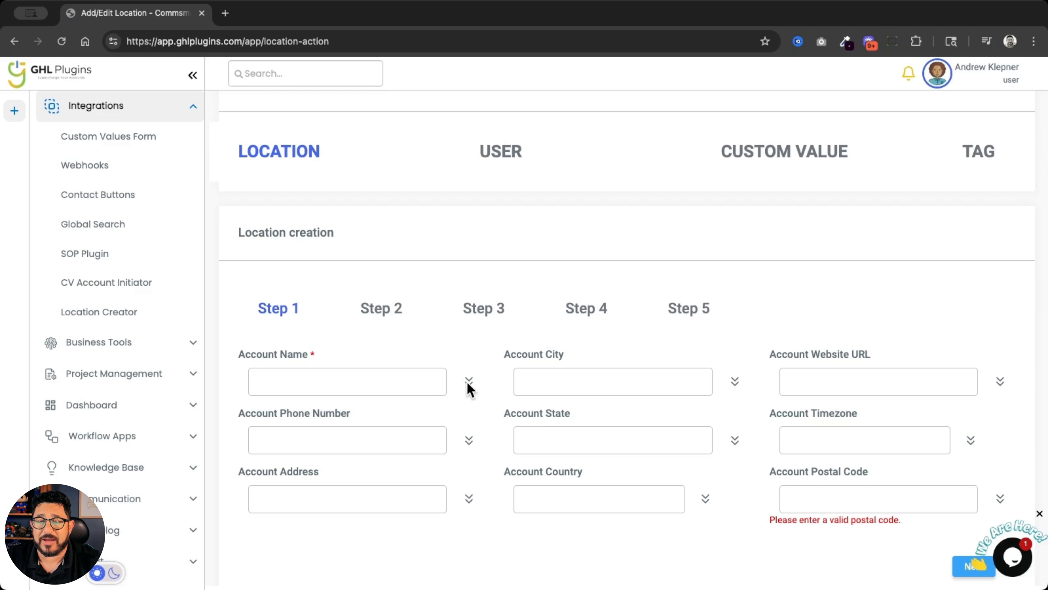
left_click(469, 382)
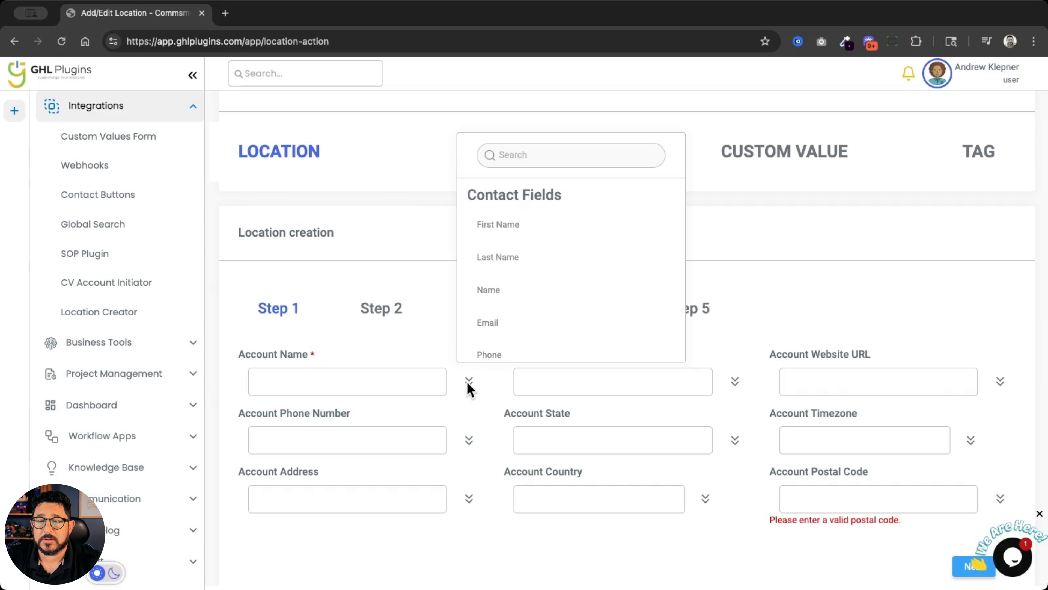
left_click(528, 304)
left_click(404, 384)
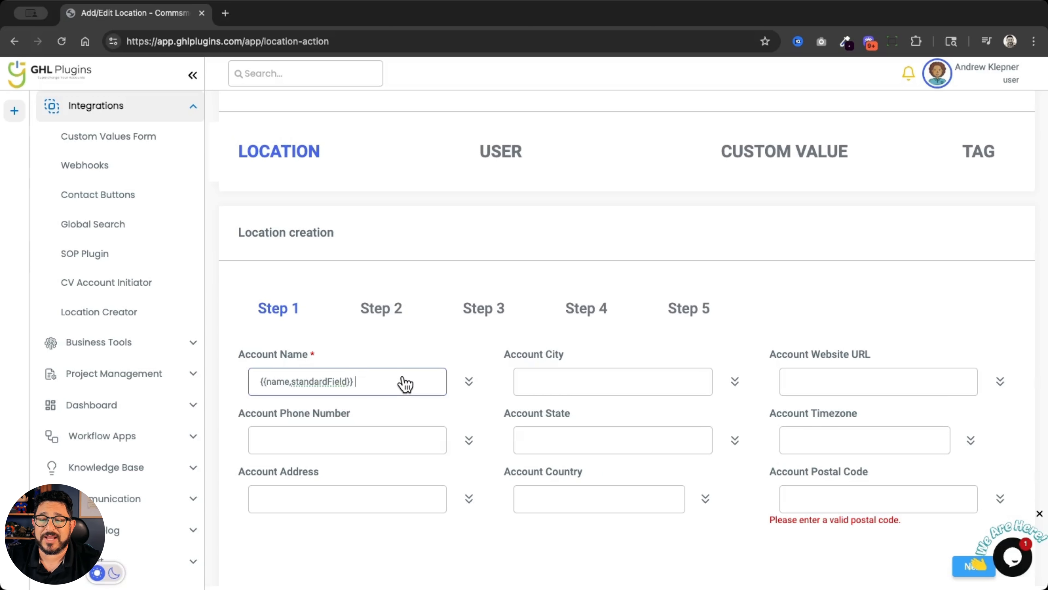
type("Account")
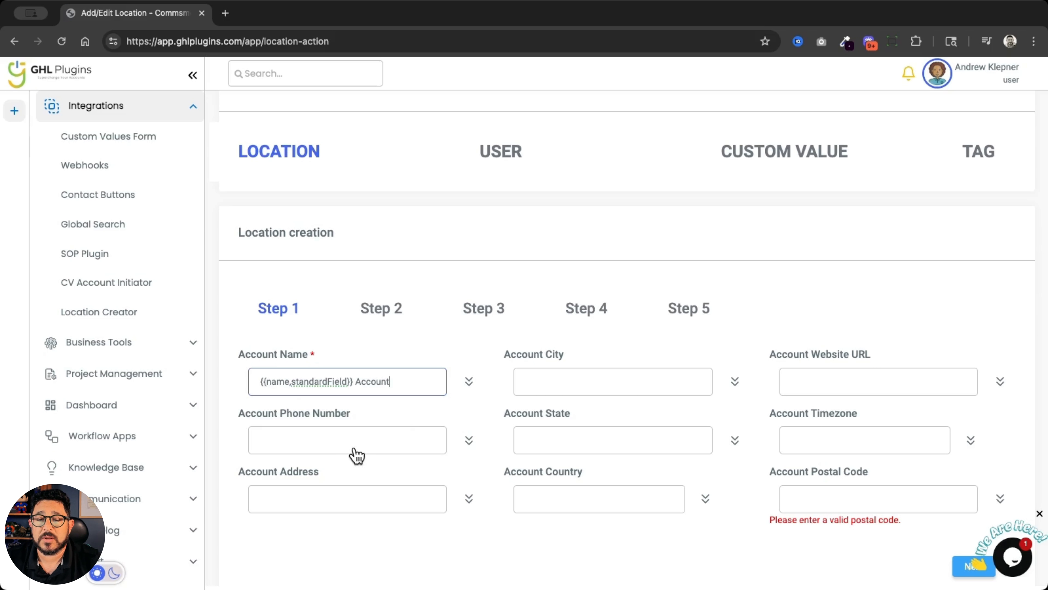
Map the account phone number to the contact's Phone field and the account address to Address1
left_click(469, 440)
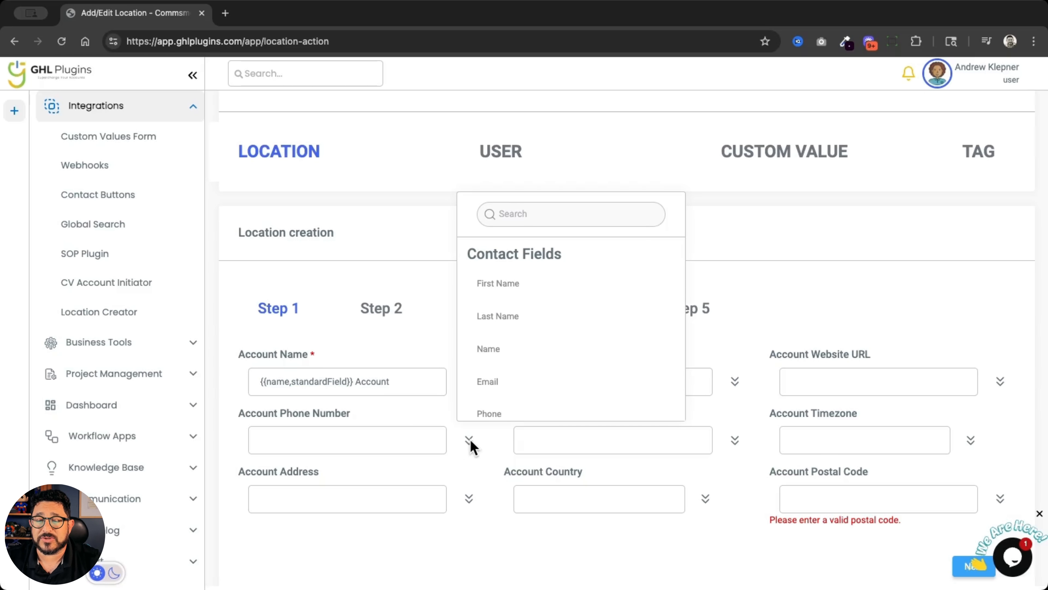
left_click(491, 413)
left_click(470, 499)
scroll(519, 414, "down", 2)
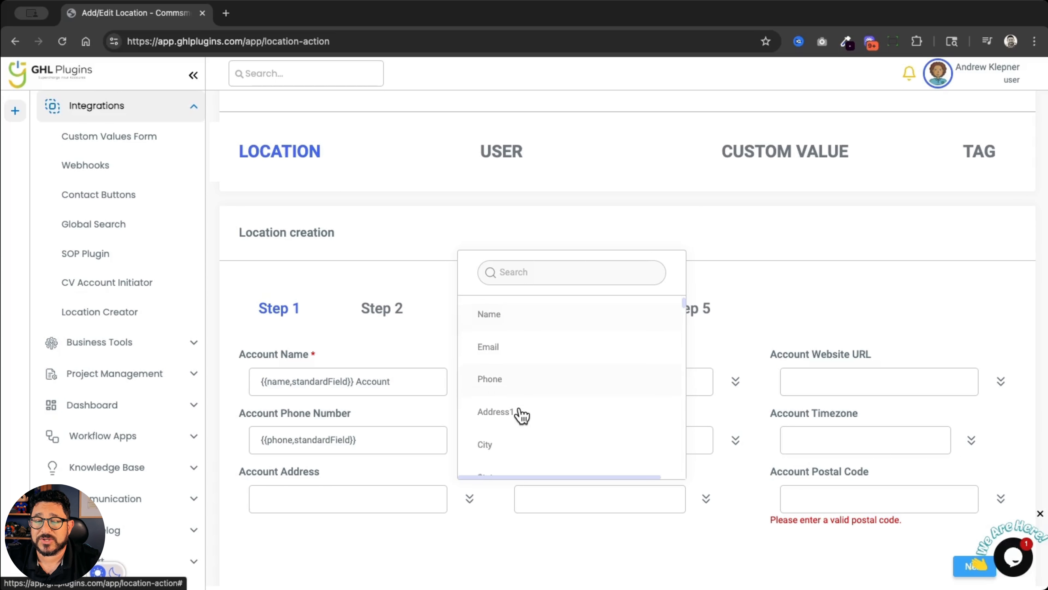
left_click(499, 413)
Map the account city and account state to the contact's City and State fields
left_click(735, 381)
scroll(796, 335, "down", 3)
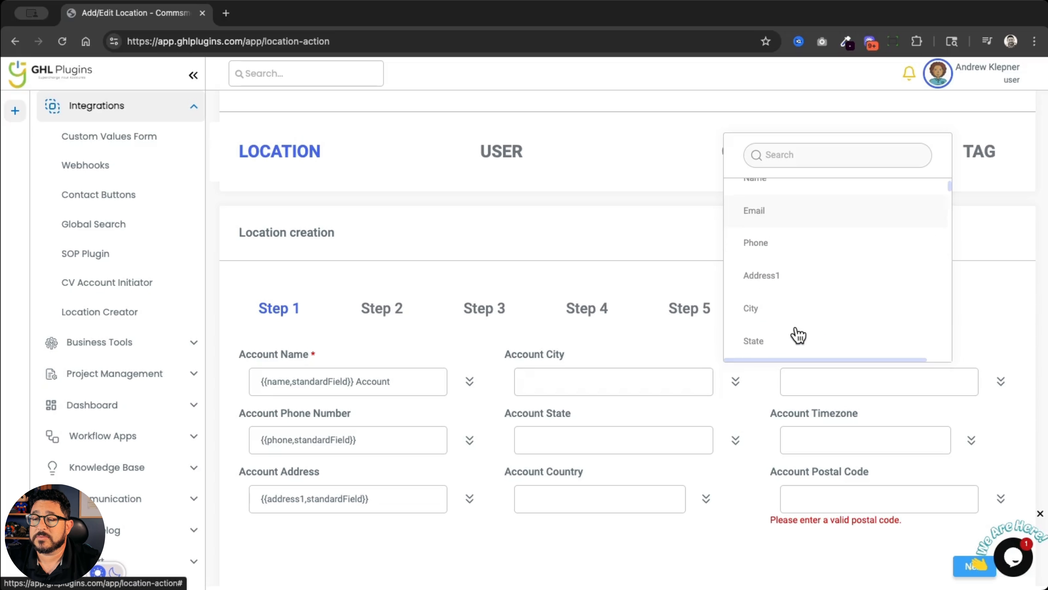
left_click(796, 326)
left_click(736, 440)
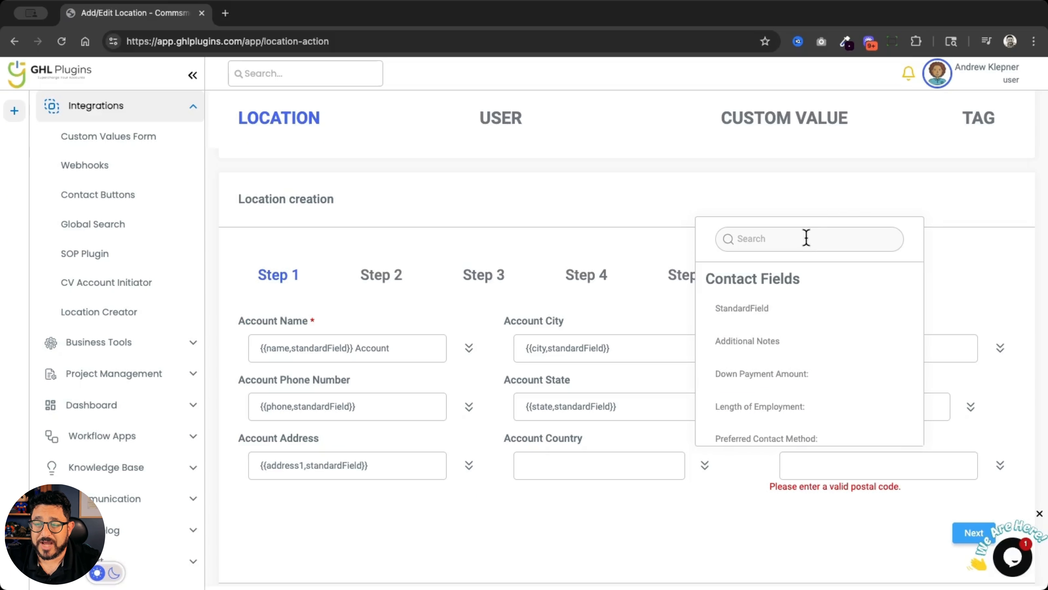
Set the account country to US and the account timezone to US/Eastern
left_click(806, 238)
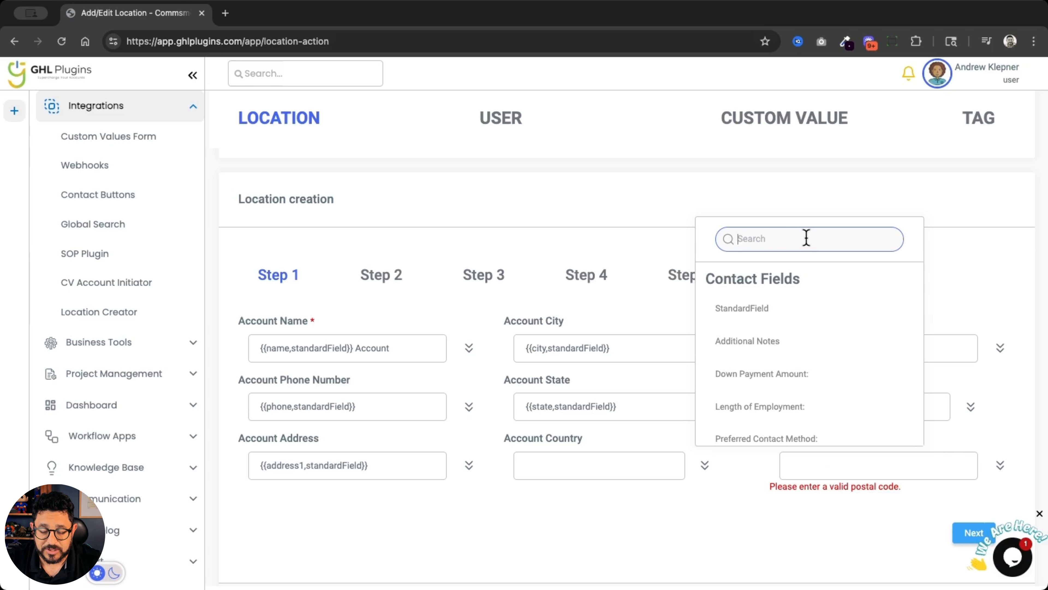
type("uni")
left_click(866, 345)
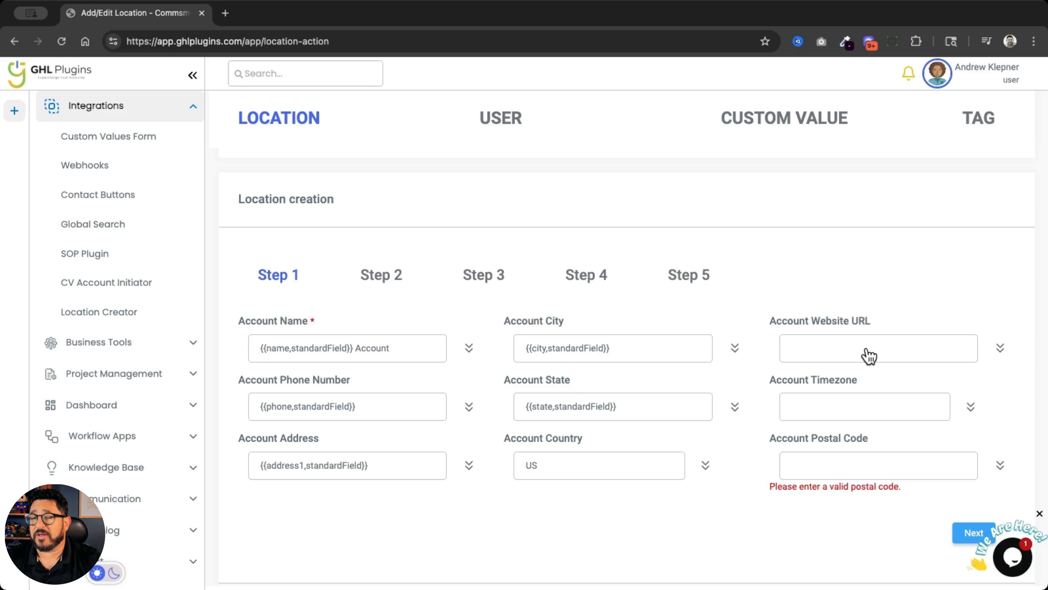
left_click(882, 414)
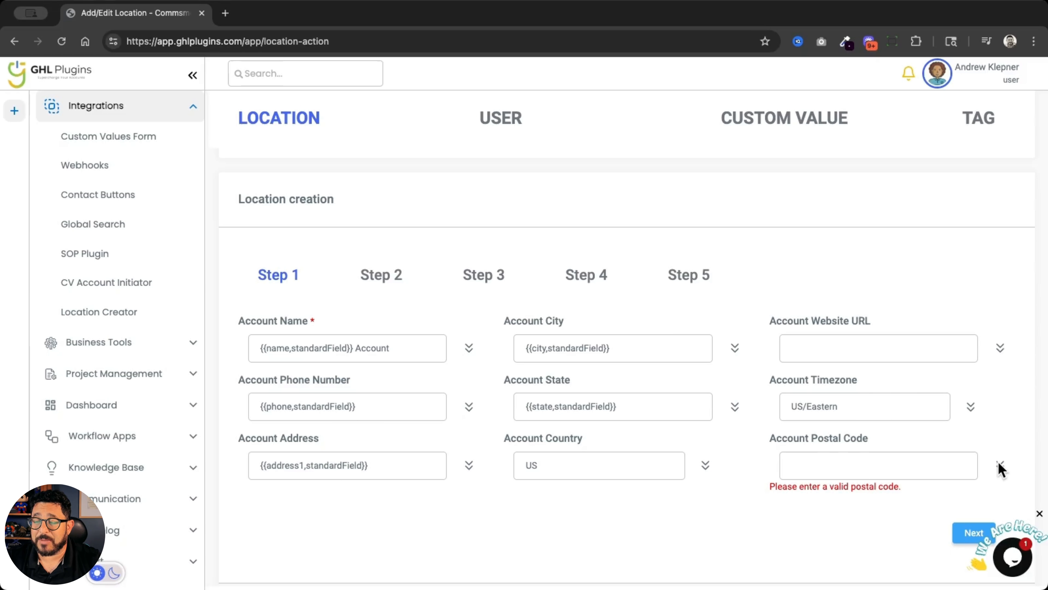
Map the account postal code to the contact's postal code field and proceed to Step 2 of the location creation
left_click(1000, 465)
scroll(931, 346, "down", 3)
left_click(929, 351)
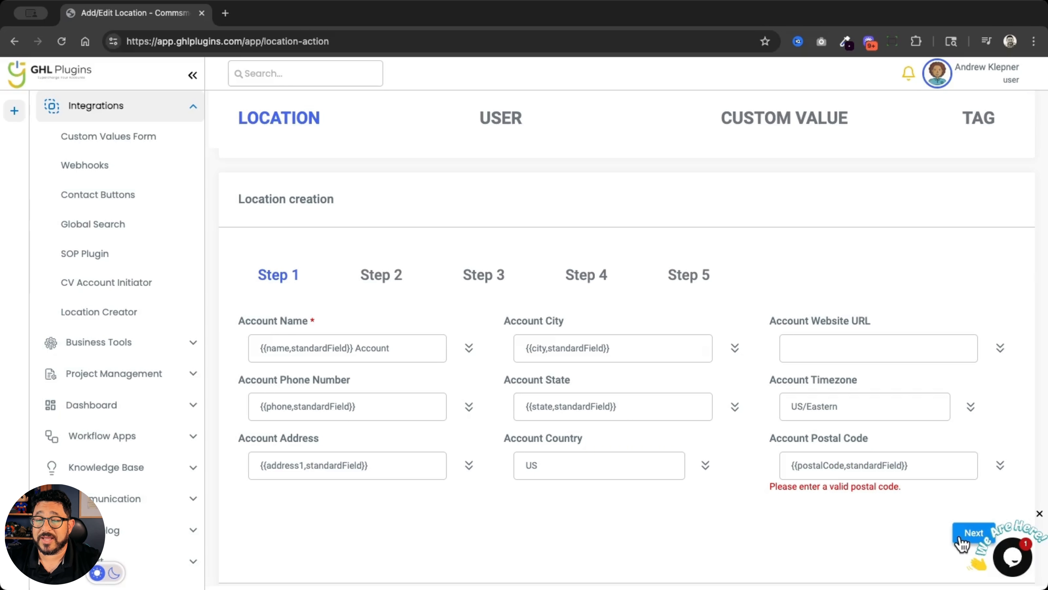
left_click(968, 536)
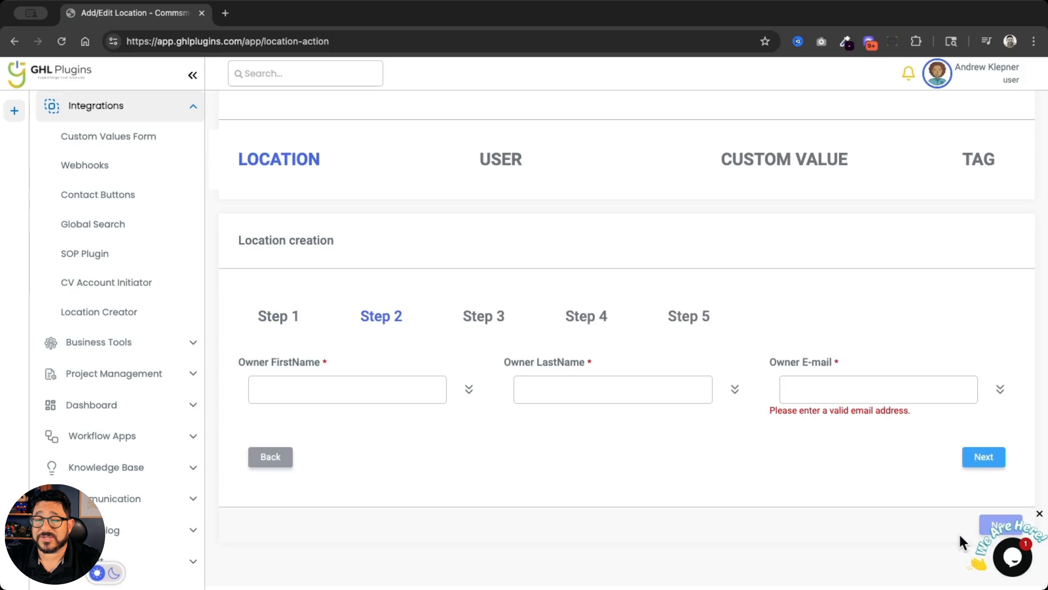
Map the owner's first name, last name and e-mail to the matching contact fields and proceed to Step 3
left_click(469, 389)
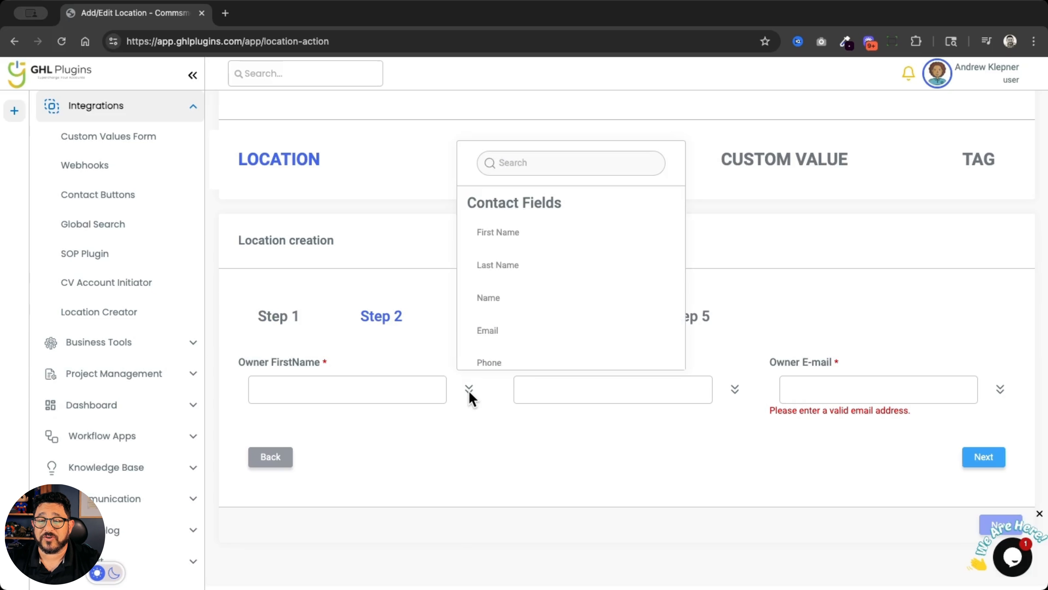
left_click(512, 233)
left_click(735, 389)
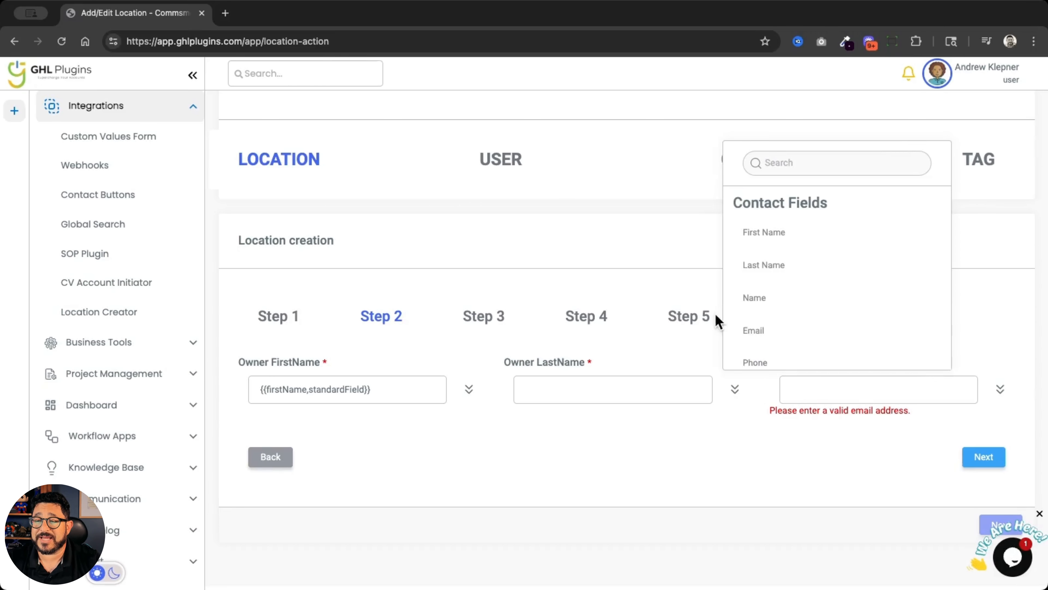
left_click(766, 266)
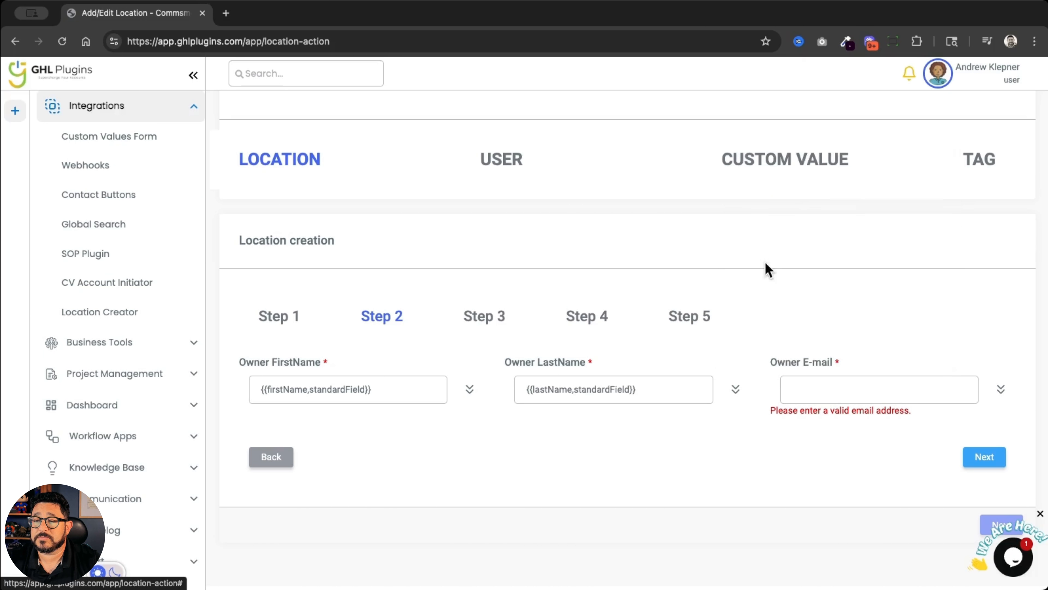
left_click(1001, 390)
left_click(935, 339)
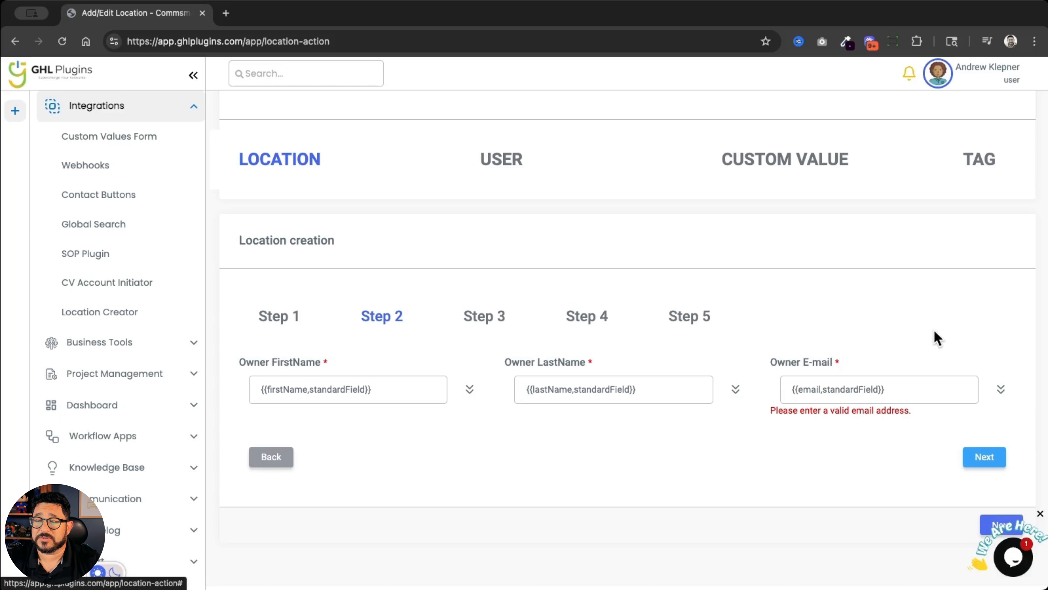
left_click(985, 458)
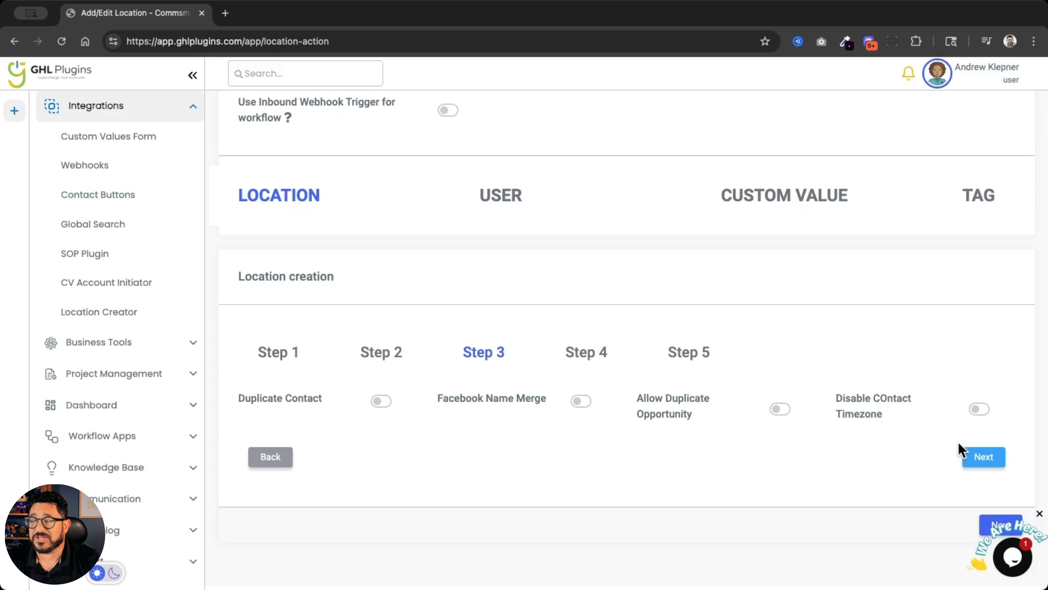
Leave the Step 3 and Step 4 options as they are, choose Base Snapshot as the location's snapshot, and continue to user creation
left_click(985, 456)
scroll(892, 376, "down", 3)
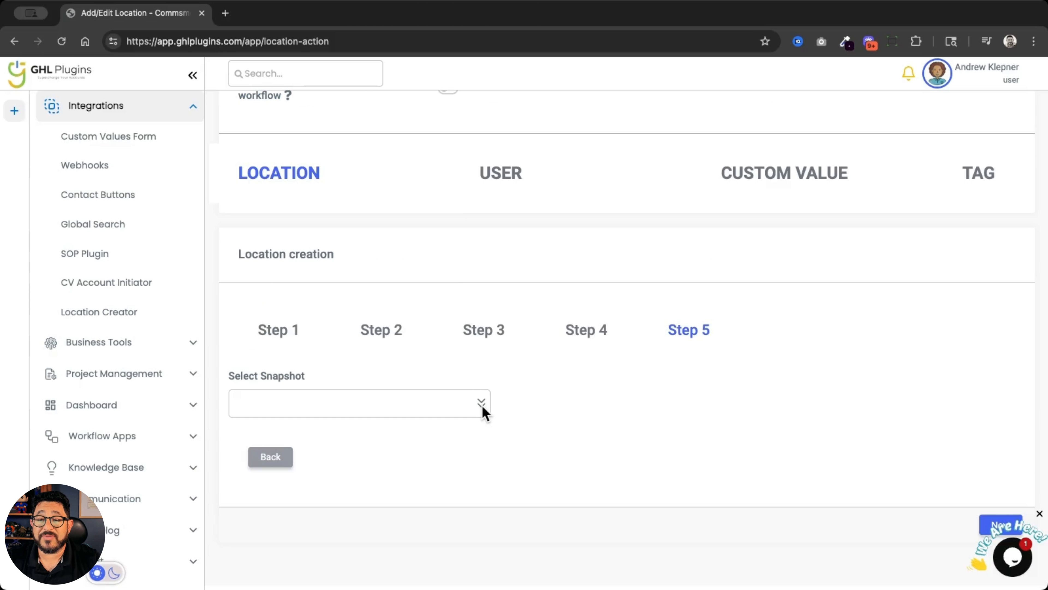
left_click(482, 406)
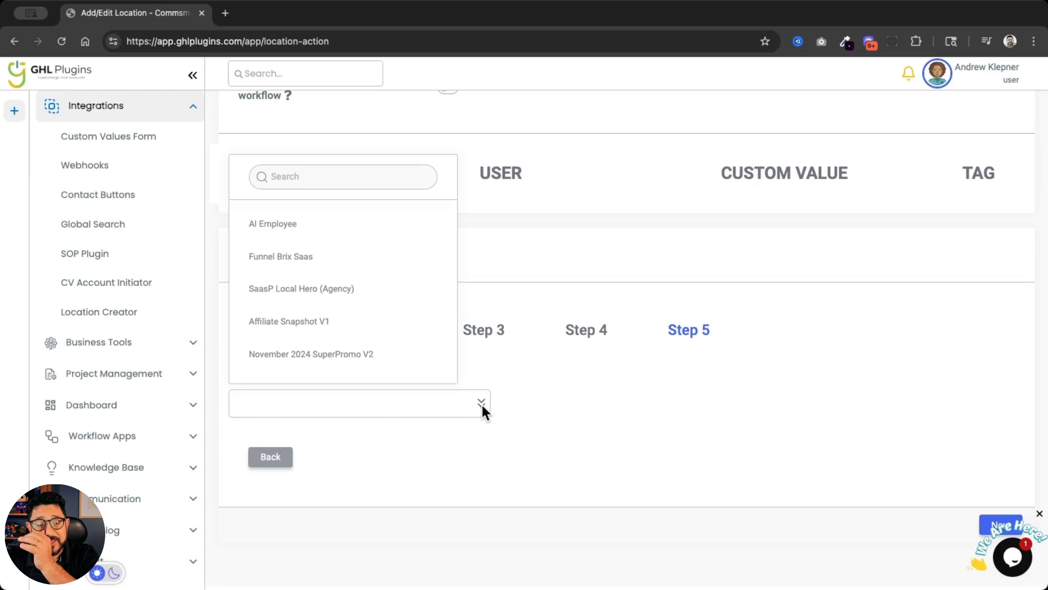
left_click(350, 178)
type("Base")
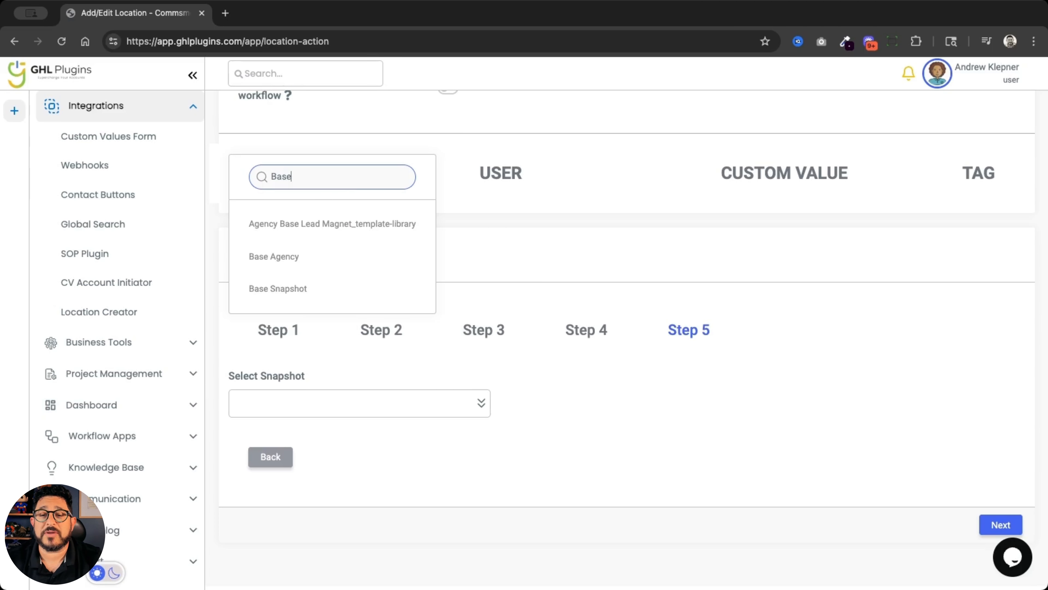
left_click(313, 290)
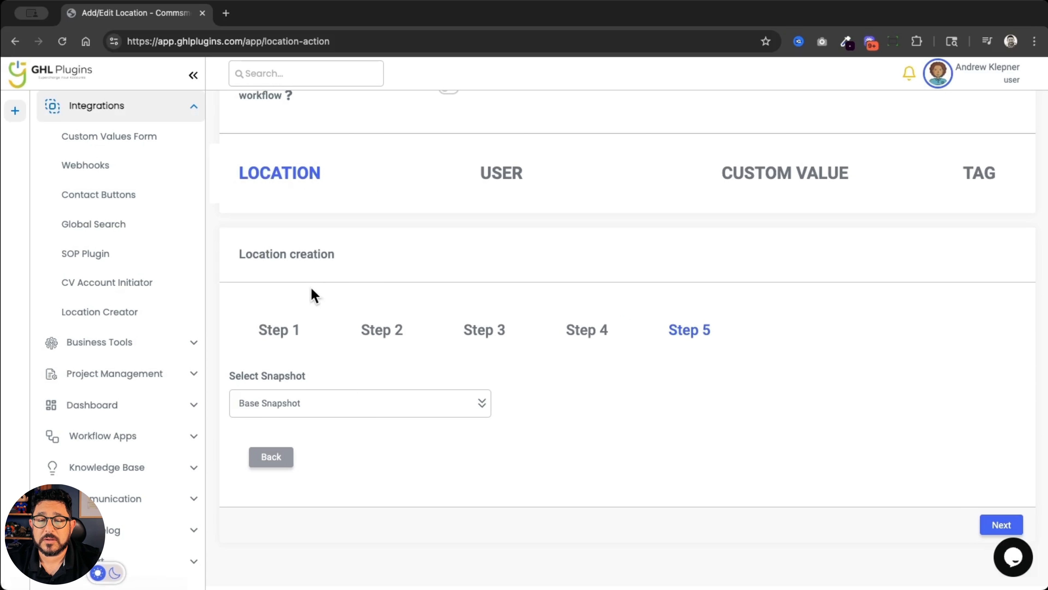
left_click(998, 527)
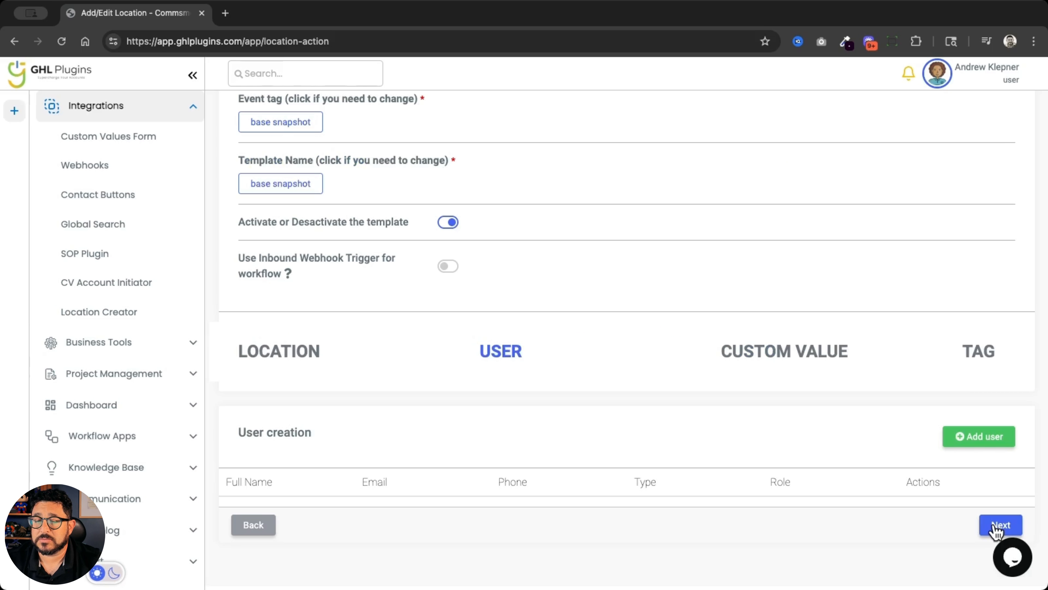
Add a user whose first name, last name and e-mail are mapped to the matching contact fields
left_click(986, 442)
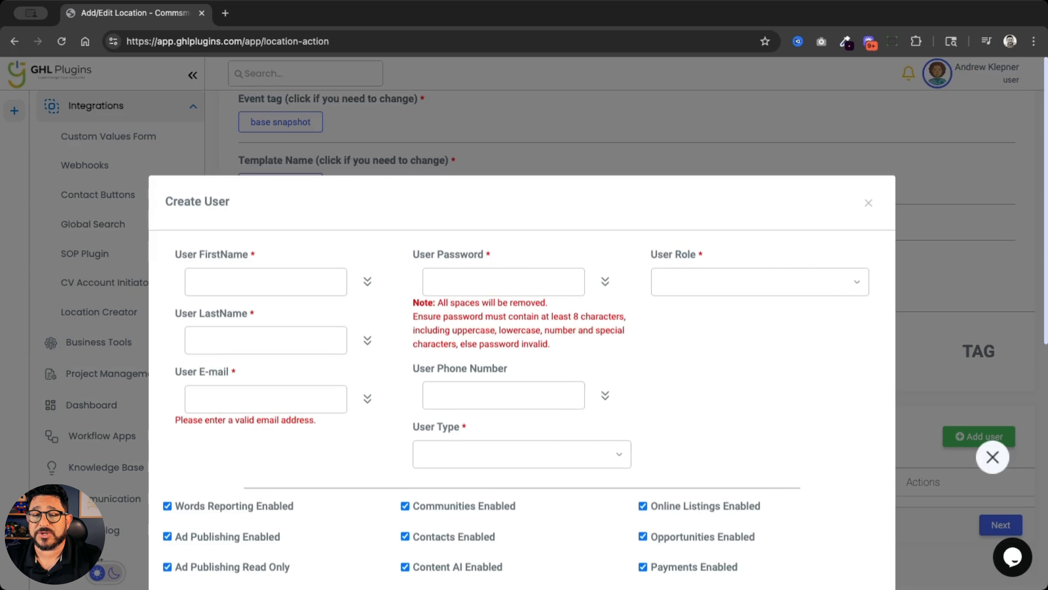
left_click(417, 352)
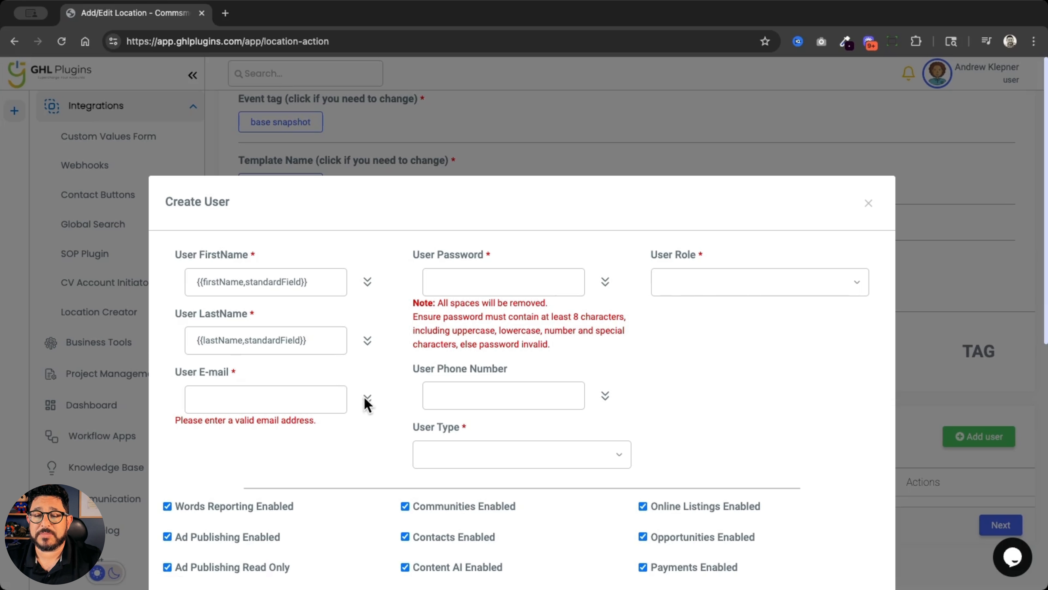
left_click(367, 399)
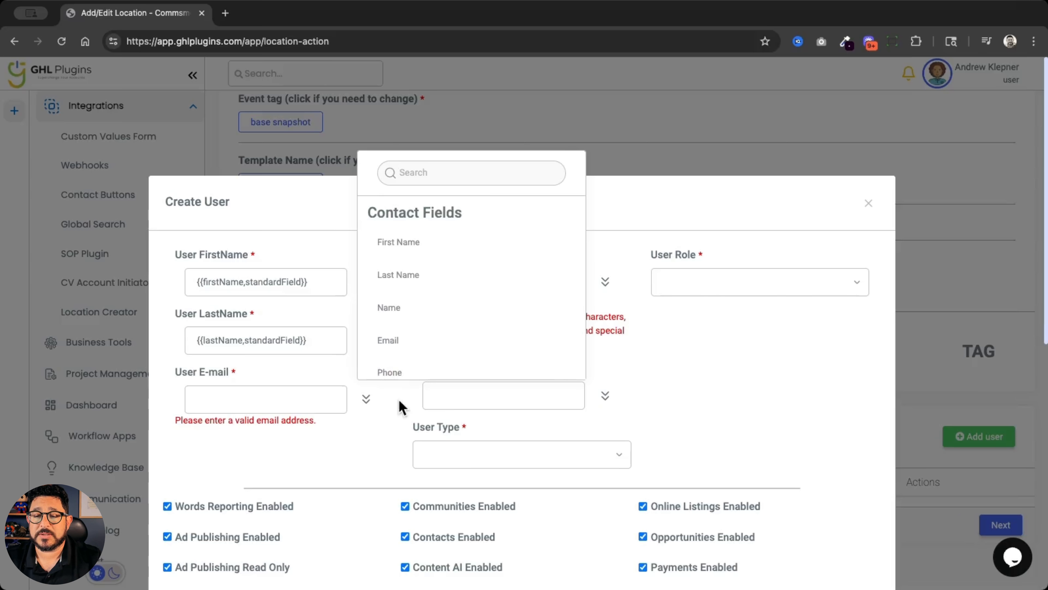
left_click(388, 339)
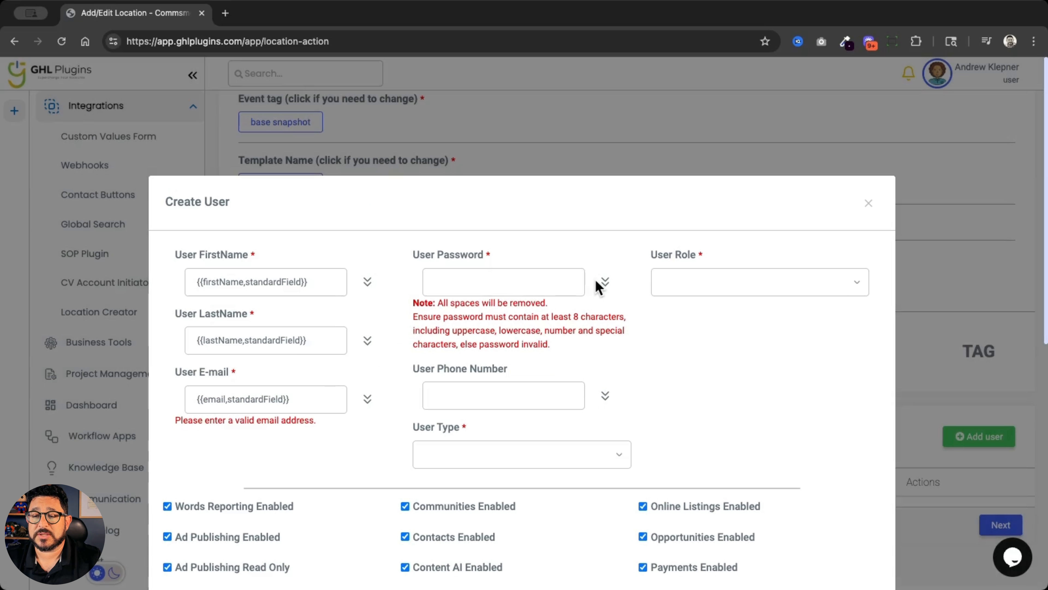
Enter the user's password and map the user phone number to the contact's phone field
left_click(556, 286)
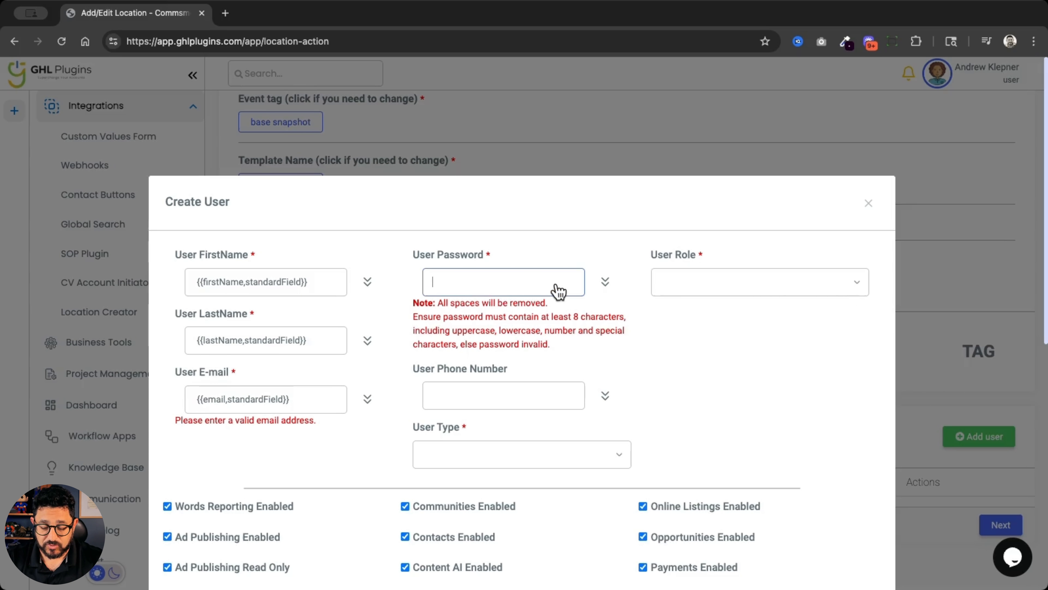
type("Password")
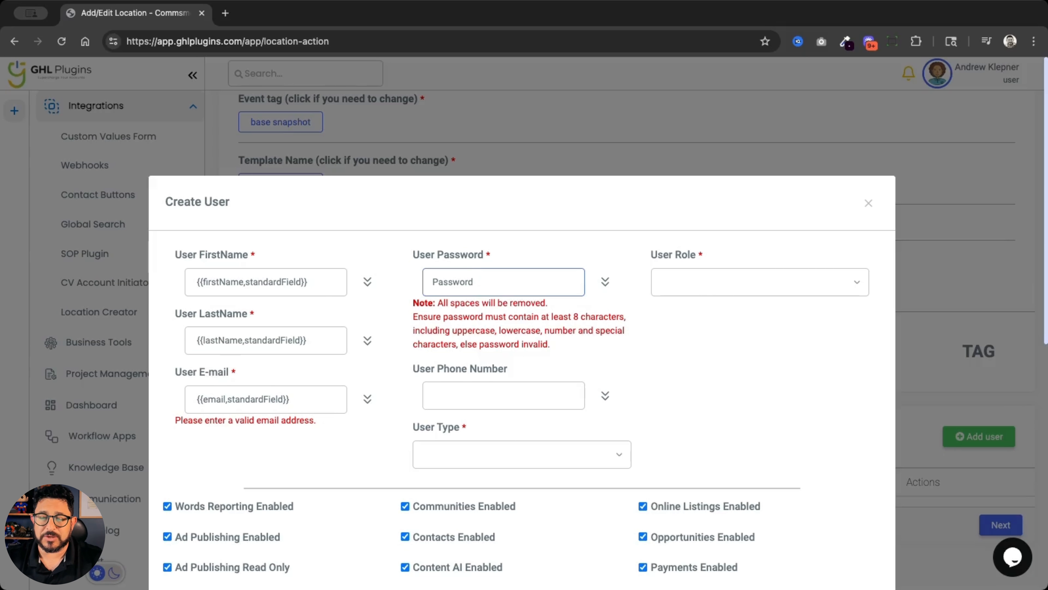
type("!23")
left_click(605, 395)
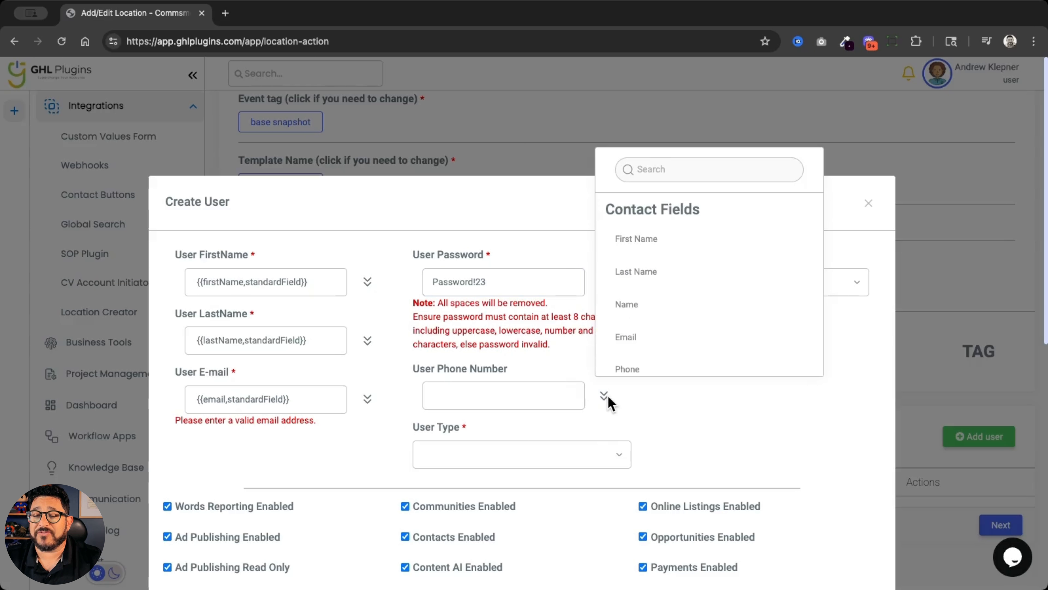
scroll(660, 306, "down", 1)
left_click(662, 351)
Set the user role to Admin and the user type to Account
left_click(861, 285)
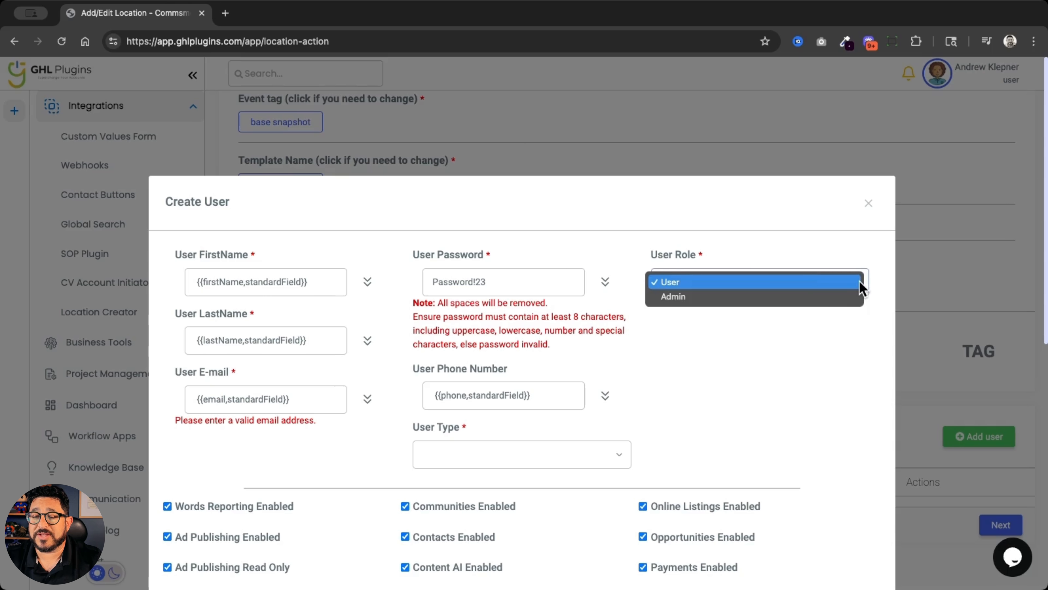
left_click(845, 299)
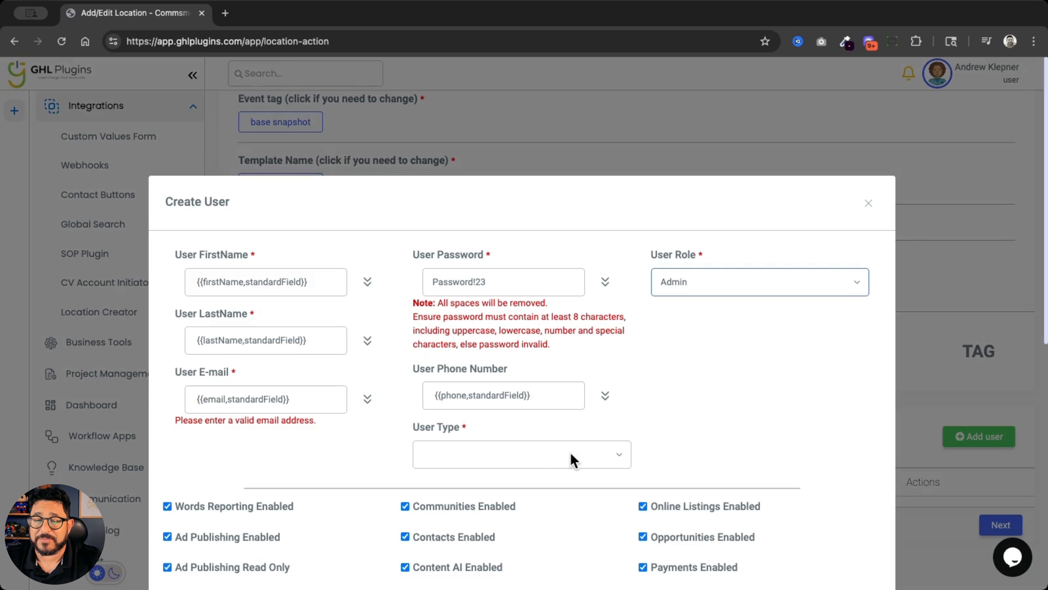
left_click(570, 457)
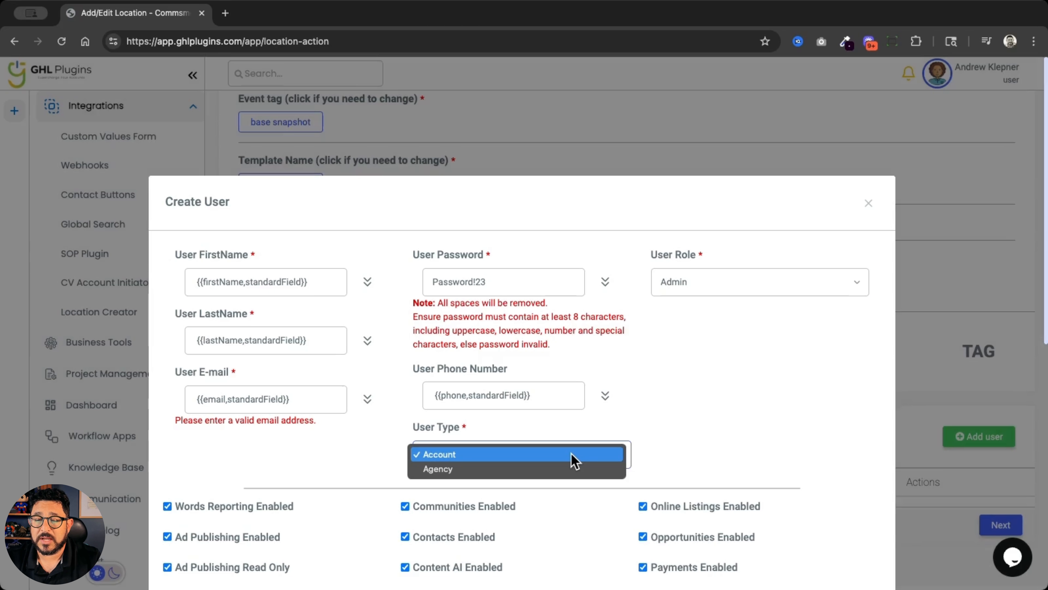
left_click(574, 456)
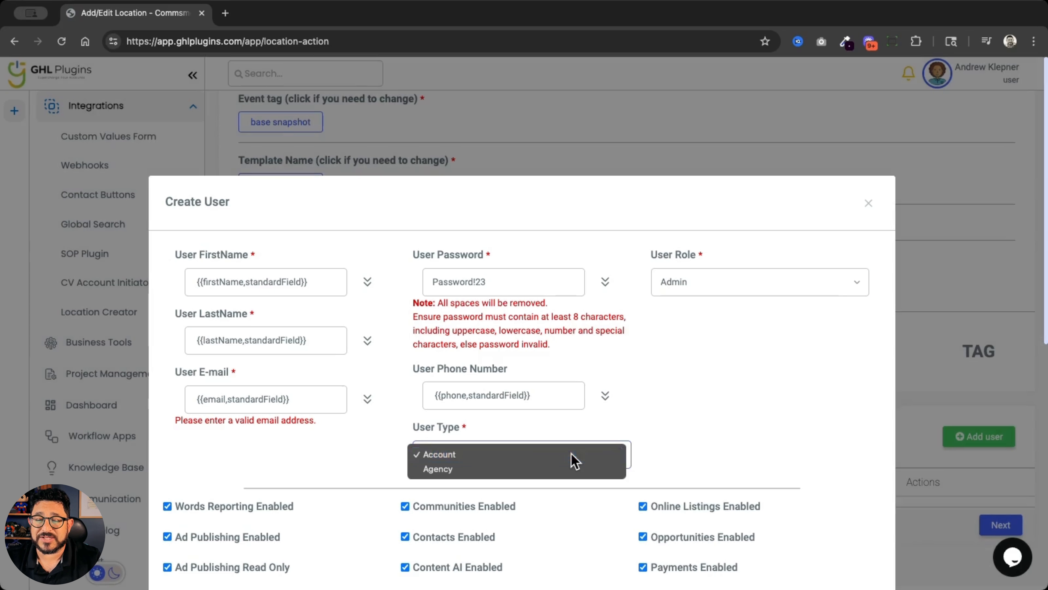
Keep all user permissions enabled, create the user, and continue to custom value creation
scroll(682, 432, "down", 8)
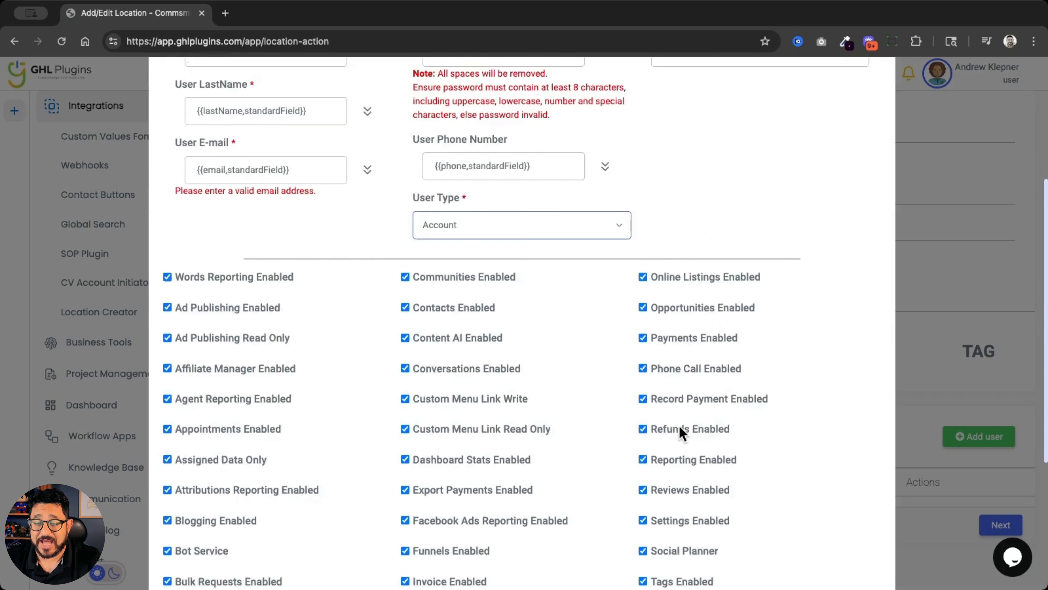
scroll(678, 427, "down", 2)
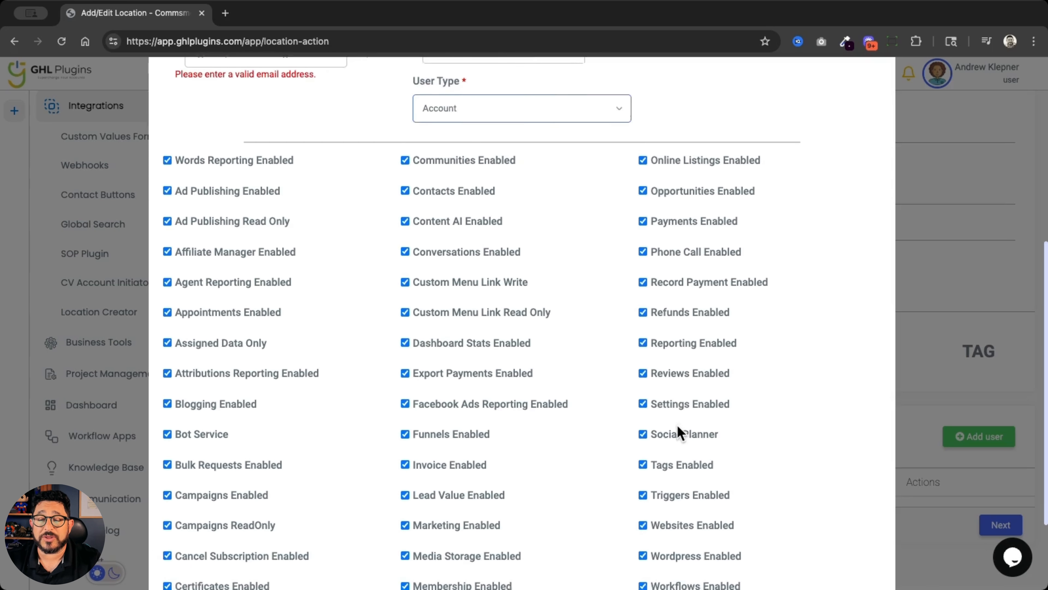
scroll(678, 428, "down", 2)
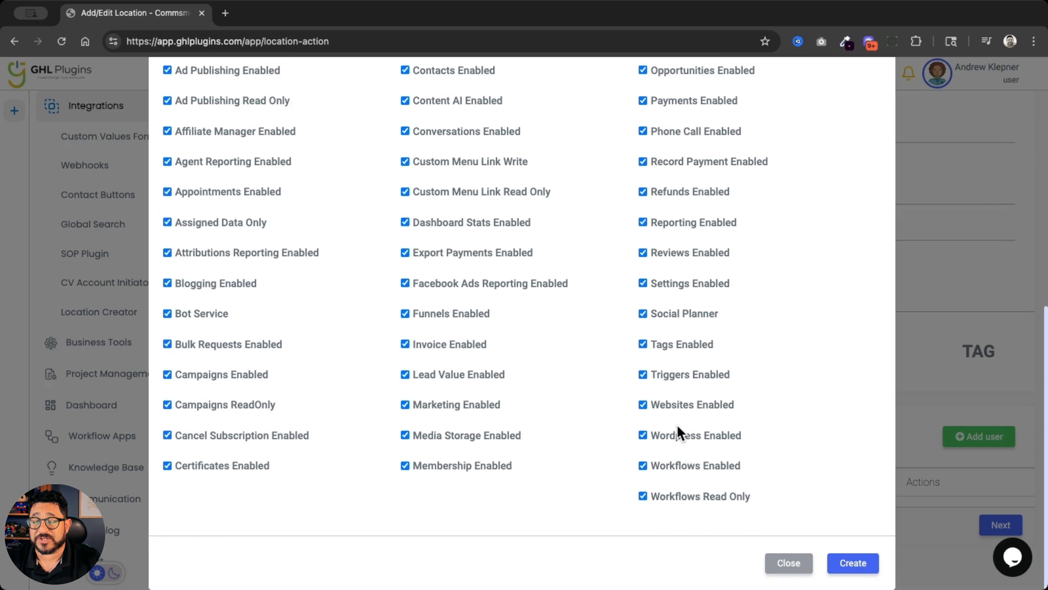
left_click(851, 562)
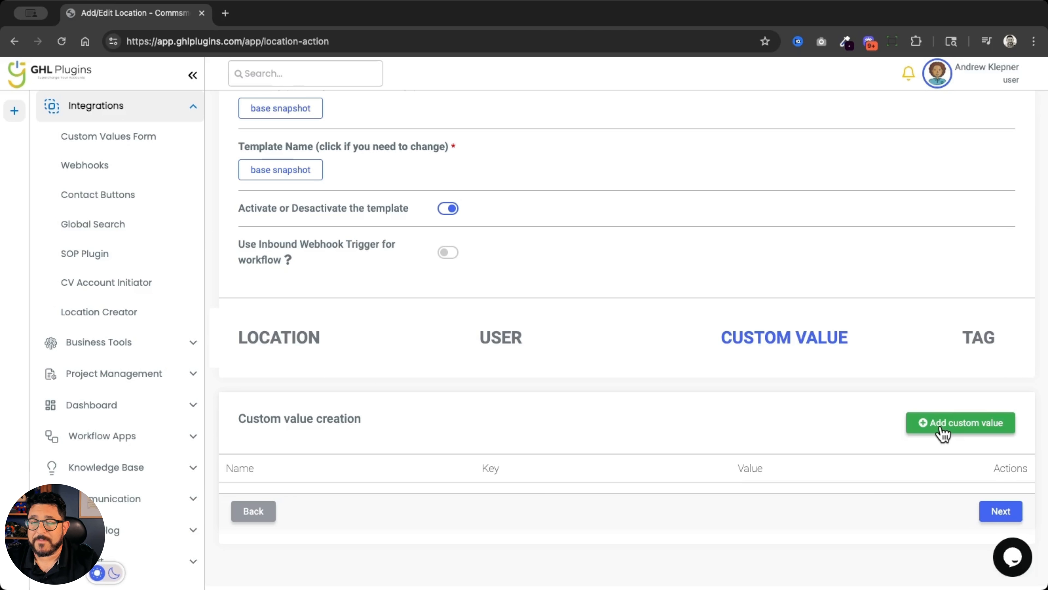
Add all custom values of the Base Snapshot subaccount to the template
left_click(942, 429)
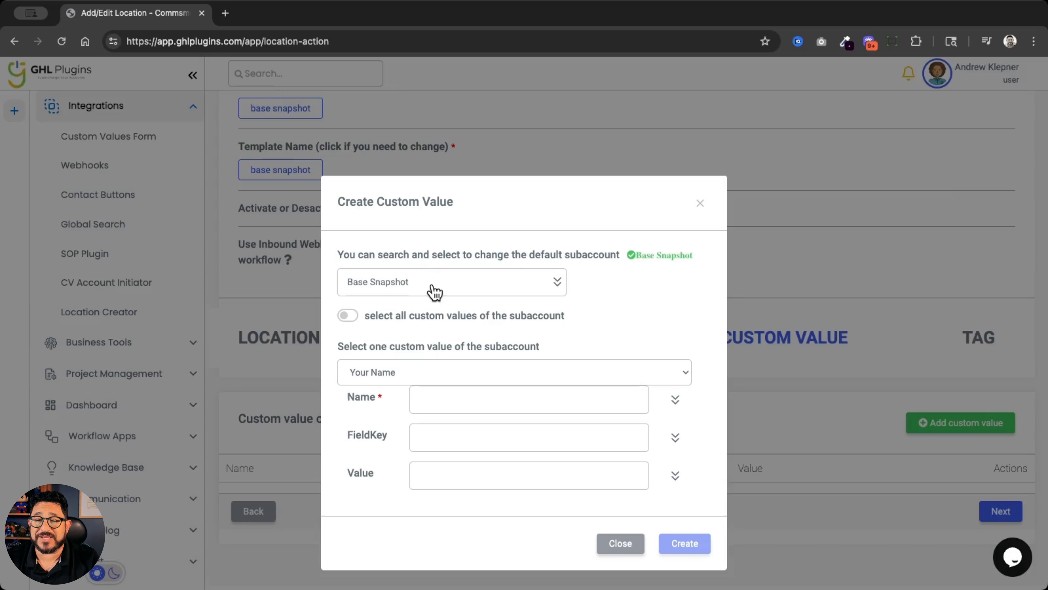
left_click(434, 292)
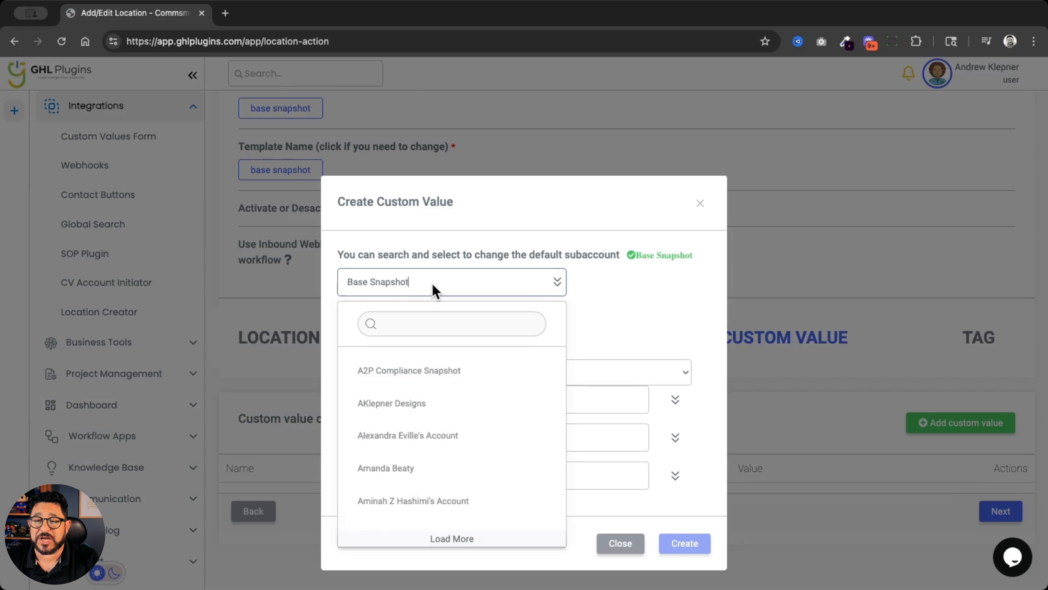
left_click(434, 292)
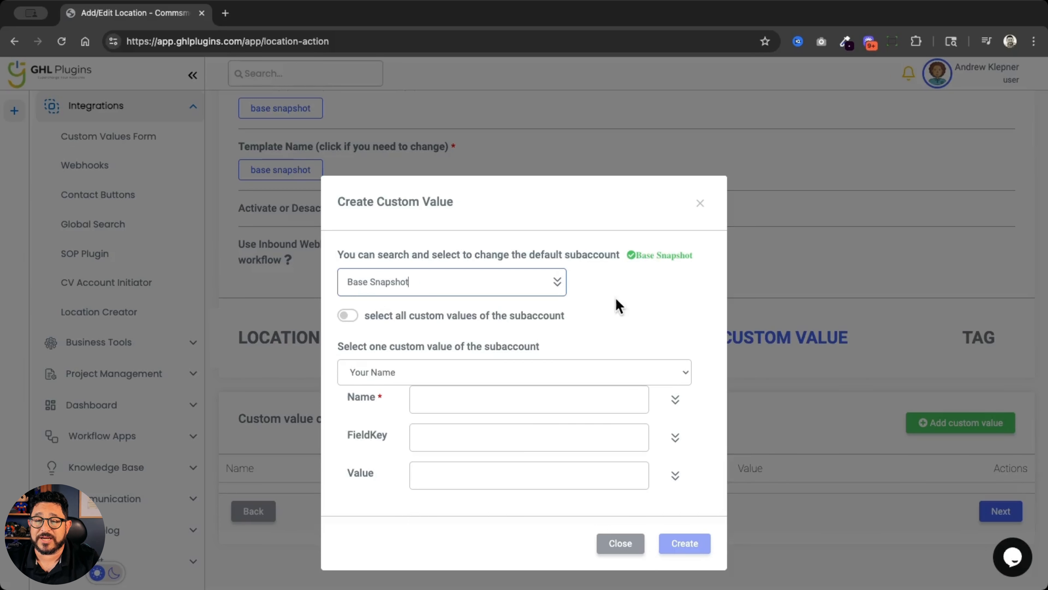
left_click(350, 317)
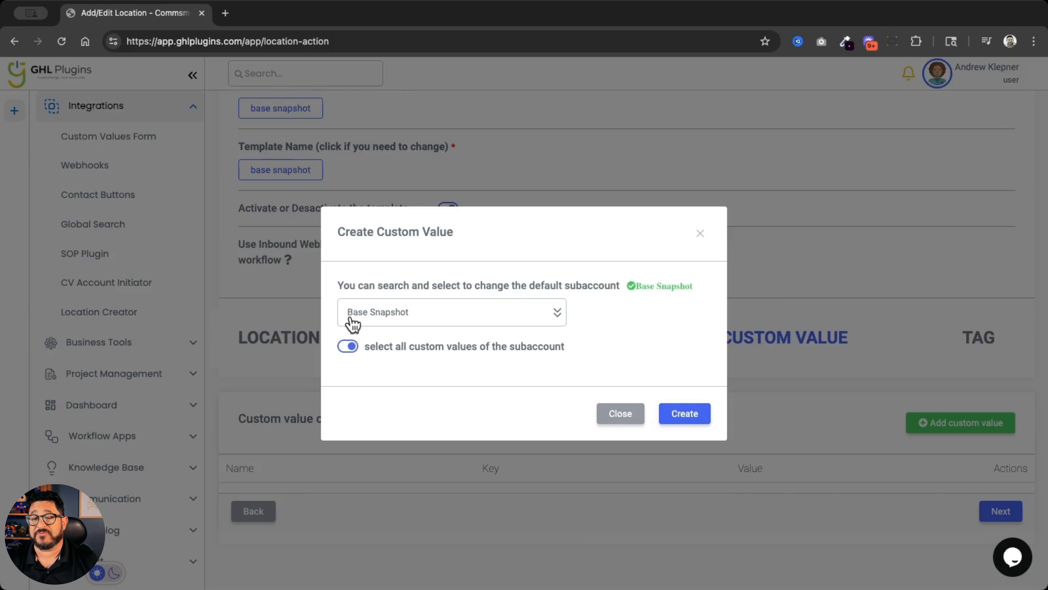
left_click(700, 413)
Review the added custom values, checking their names, keys and preset values through to the end of the list
scroll(700, 412, "down", 9)
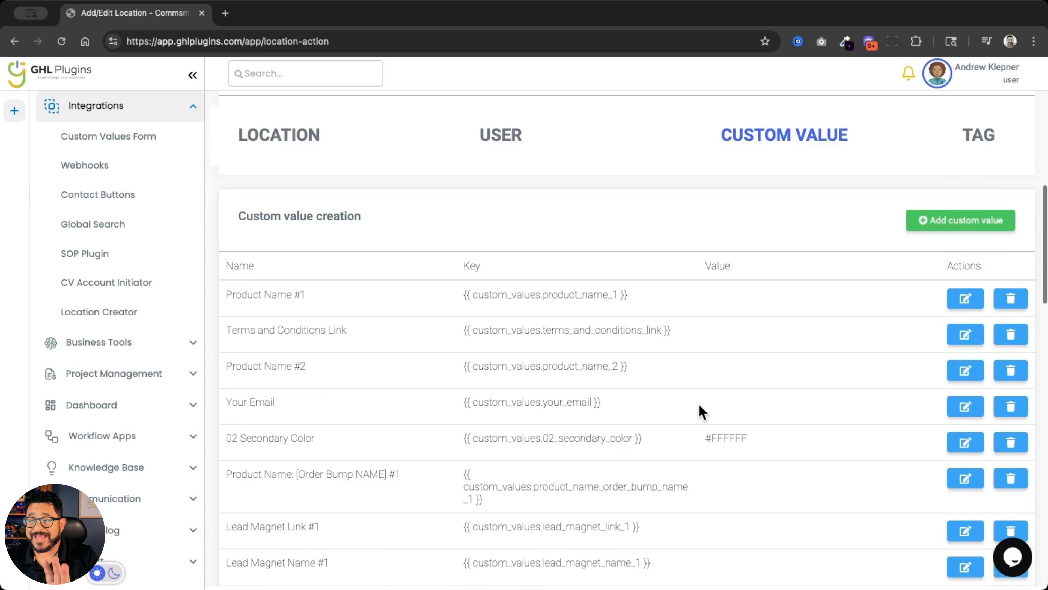
scroll(737, 260, "up", 2)
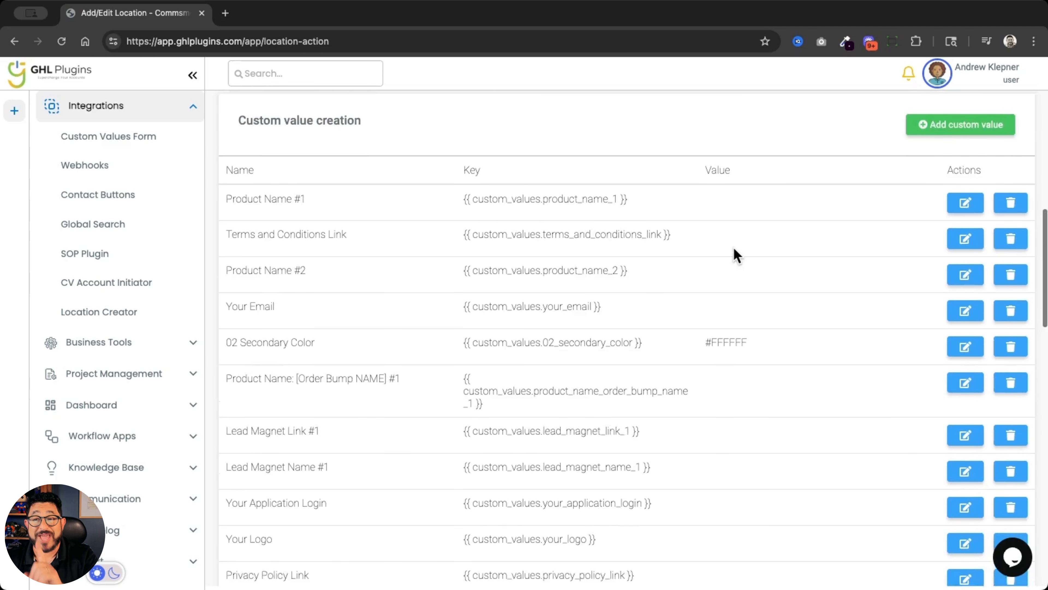
scroll(739, 251, "down", 6)
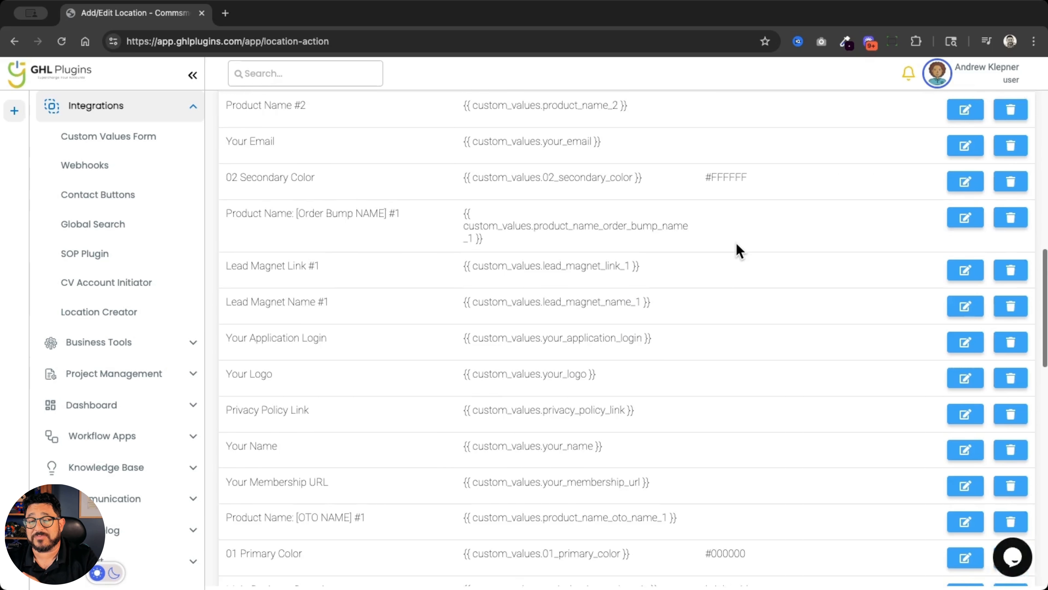
scroll(738, 252, "down", 6)
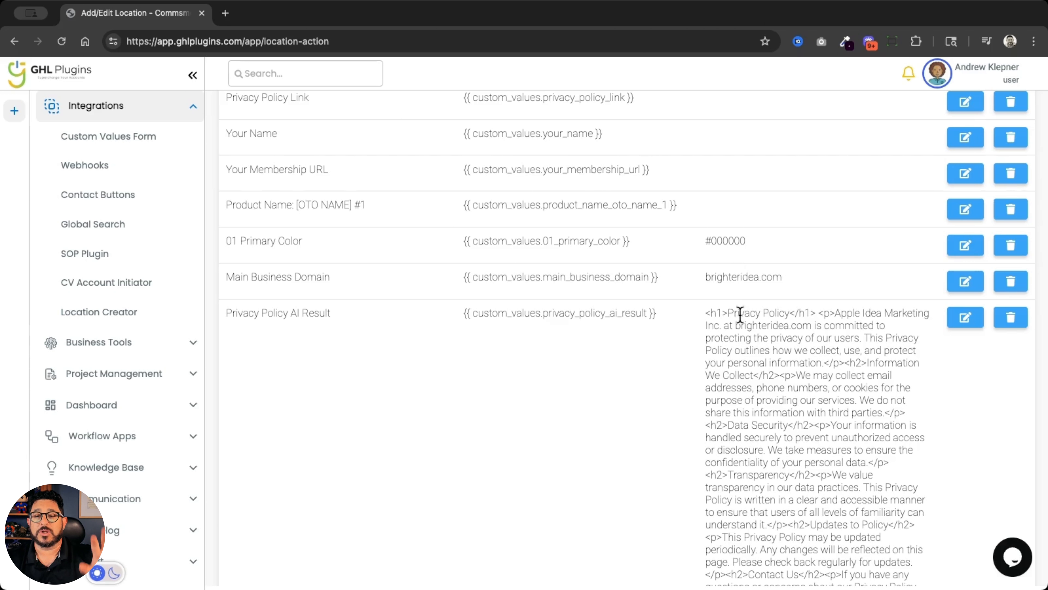
scroll(743, 330, "down", 1)
scroll(746, 343, "down", 1)
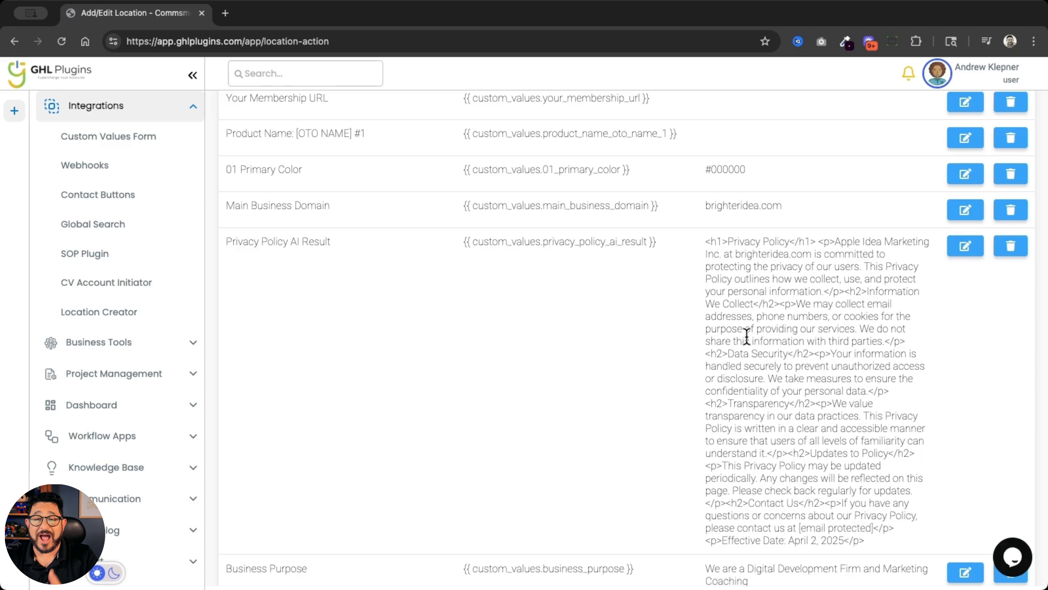
scroll(746, 337, "down", 2)
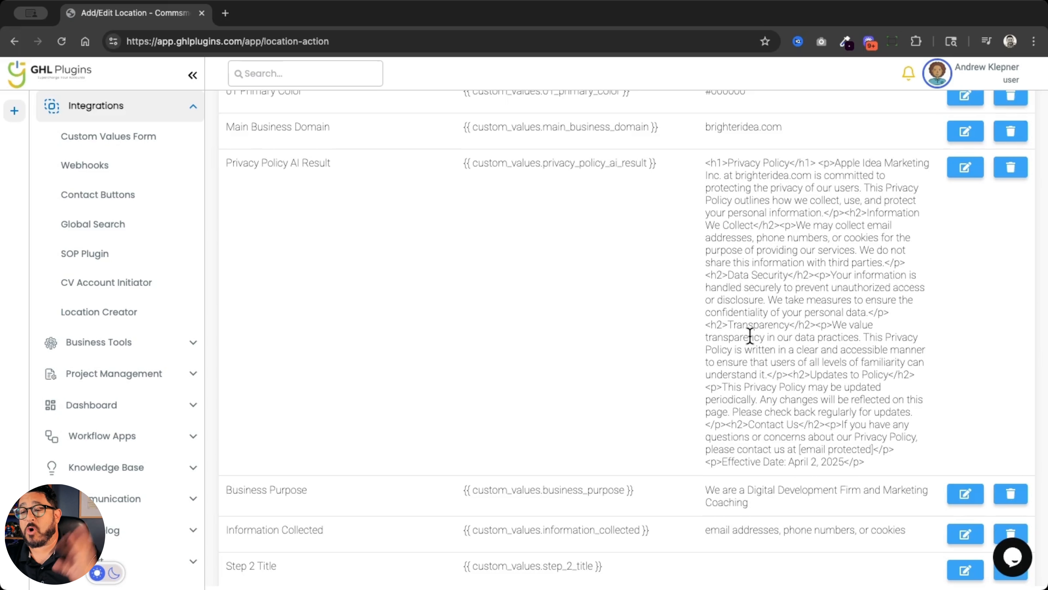
scroll(750, 335, "down", 10)
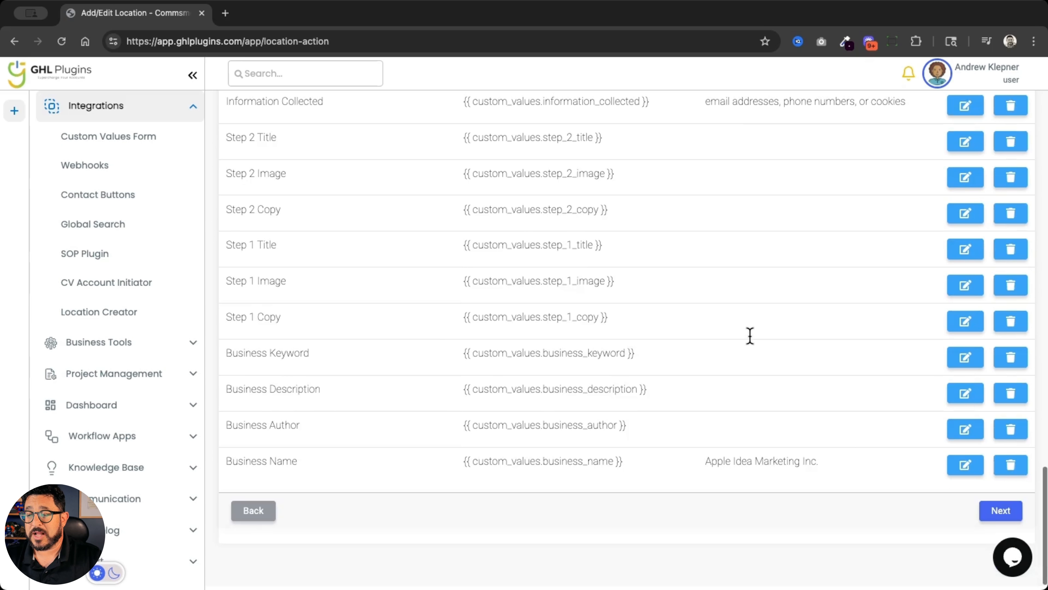
scroll(740, 358, "up", 1)
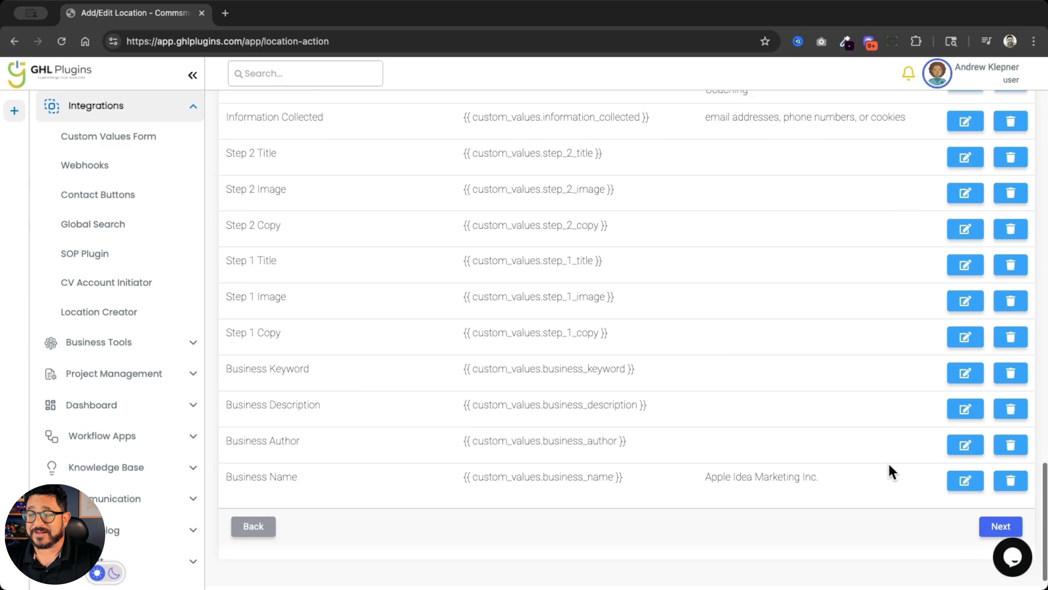
Continue to tag creation, add the tags "crm customer" and "Client", and save the template
left_click(992, 522)
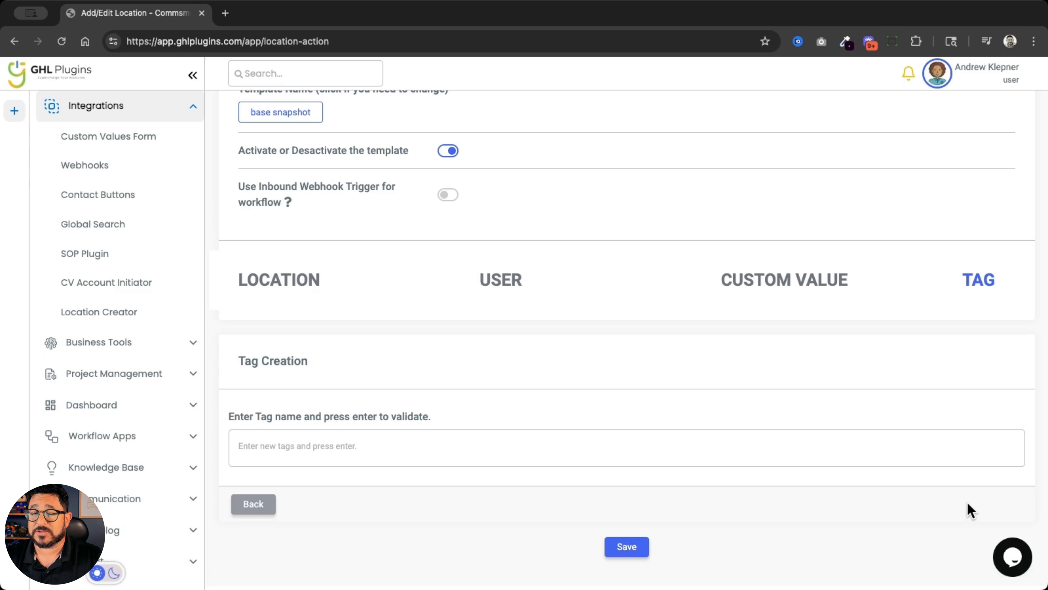
left_click(330, 450)
type("crm customer x Client x")
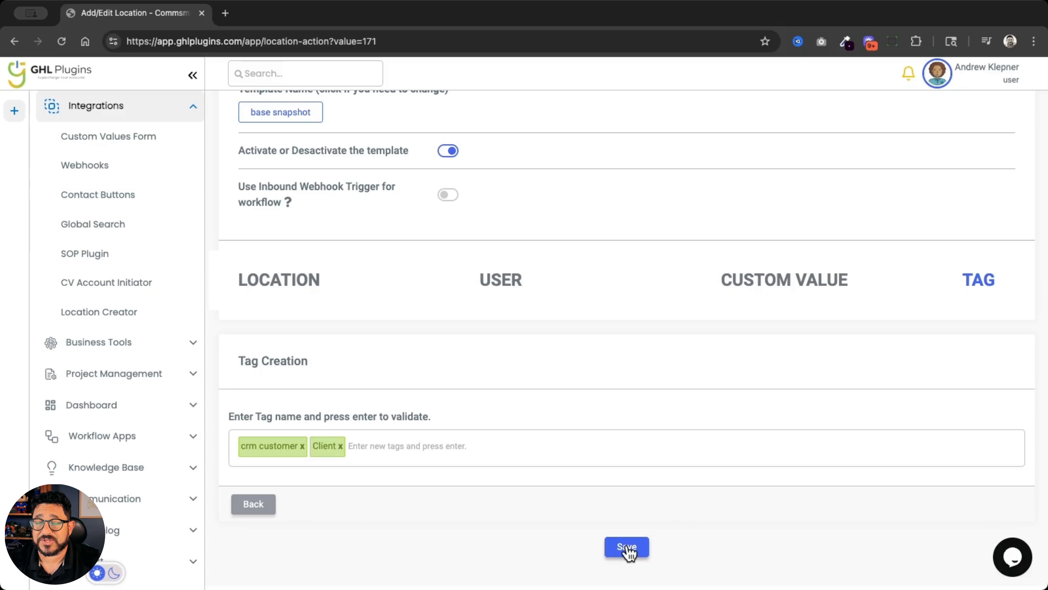
left_click(627, 548)
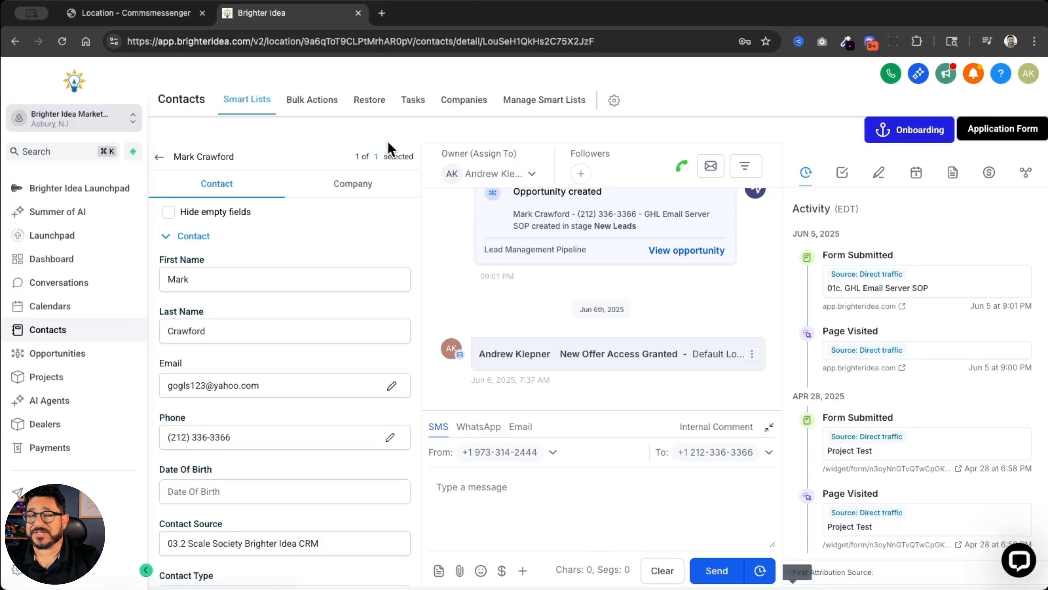
In the Brighter Idea CRM, add the tag "base snapshot" to the open contact
scroll(347, 298, "down", 10)
scroll(346, 298, "down", 15)
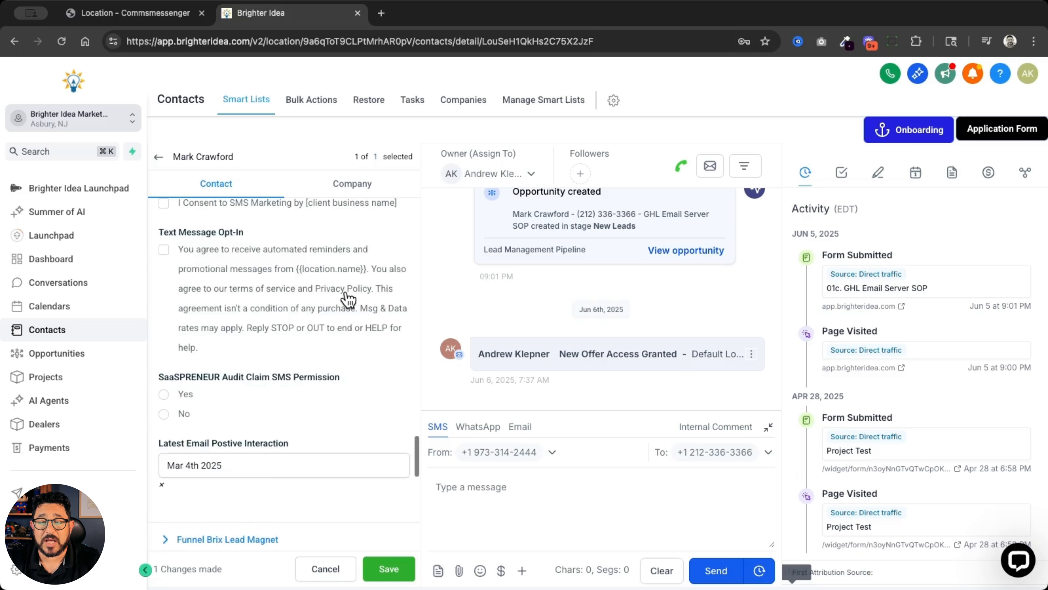
scroll(348, 299, "up", 5)
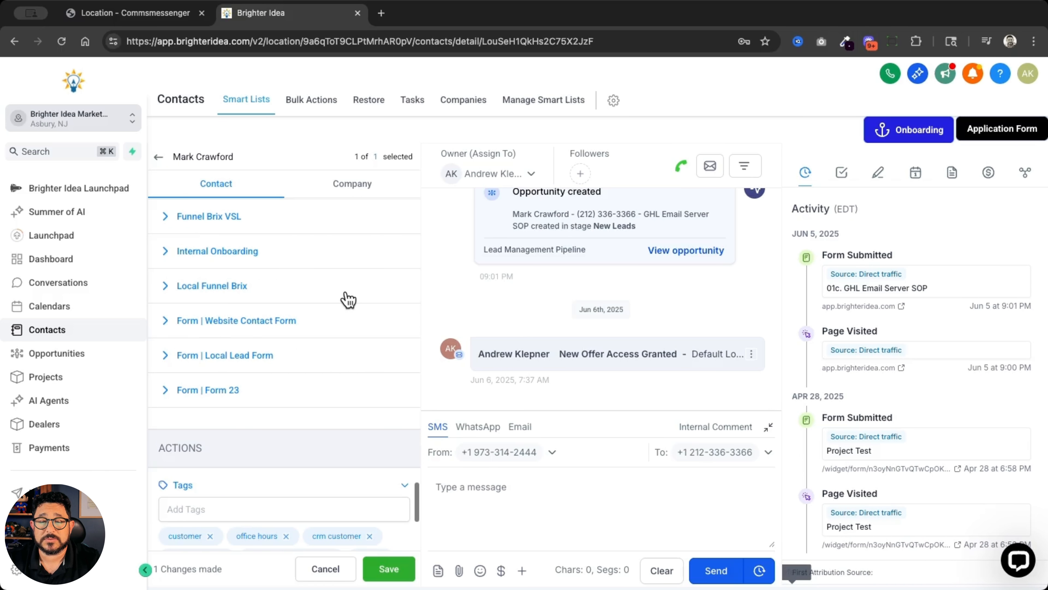
left_click(304, 375)
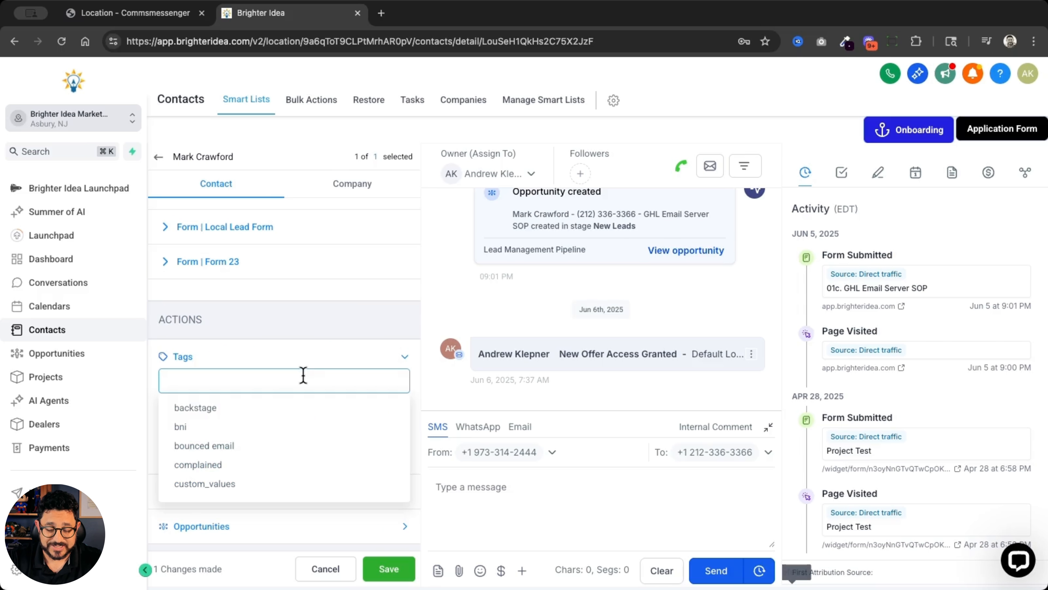
type("base sn")
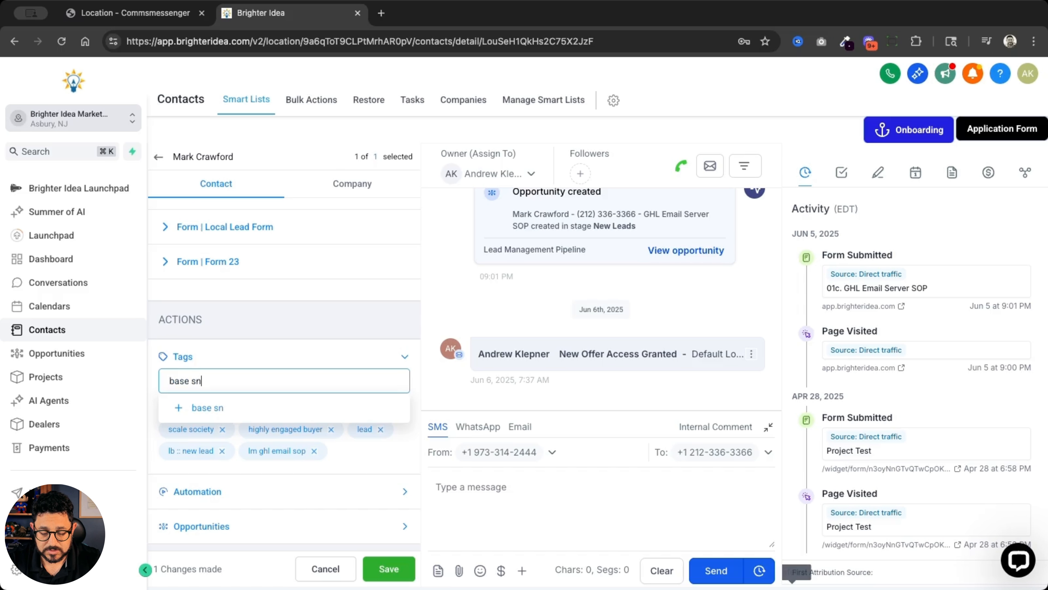
type("apshot")
key("Return")
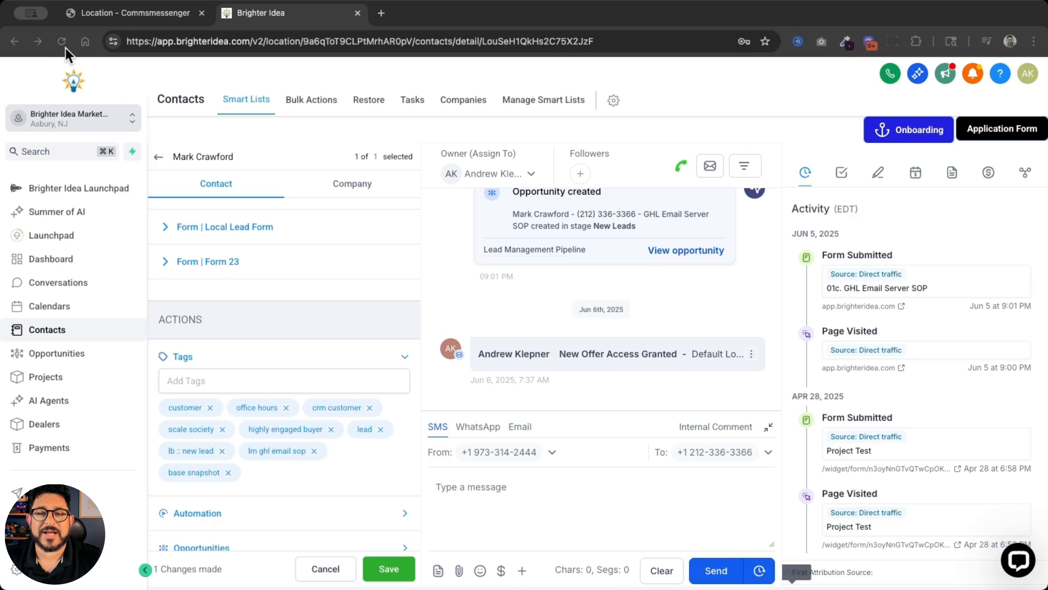
Reload the page, switch to the new sub account found by the contact's last name, and open its Business Profile settings
left_click(61, 41)
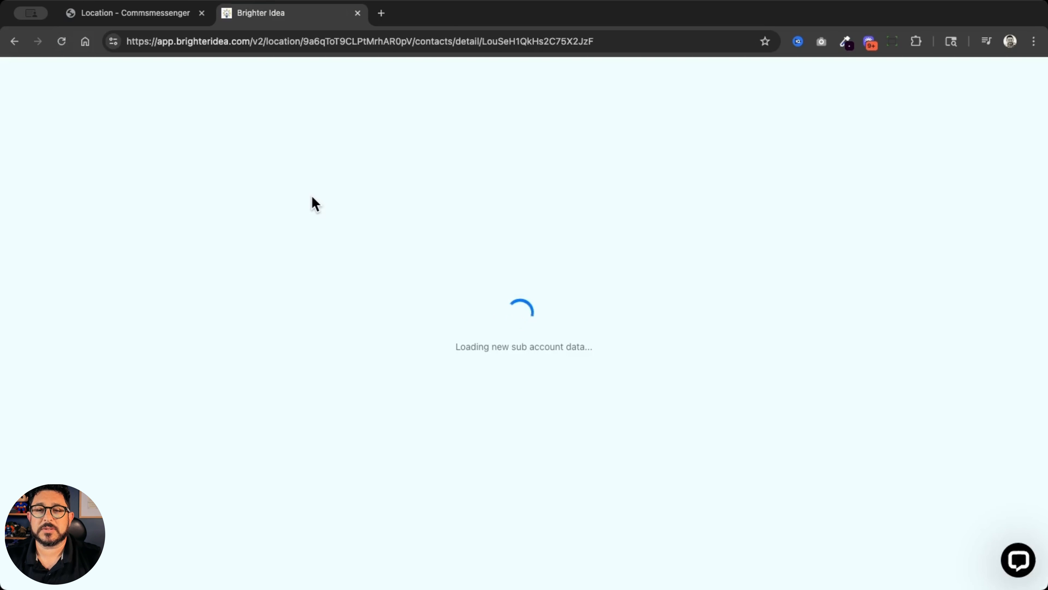
left_click(99, 128)
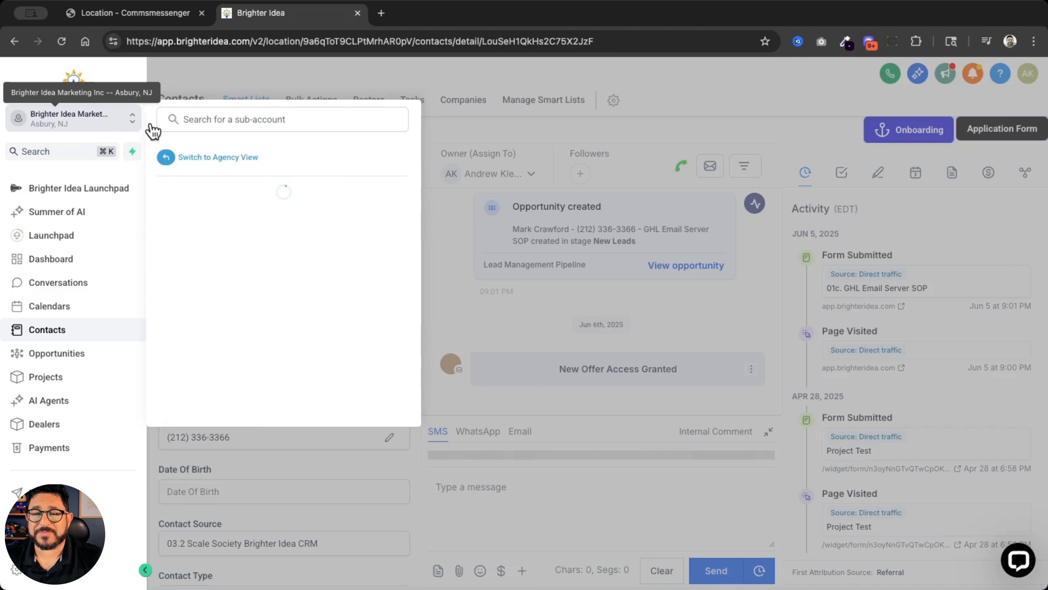
type("crawf")
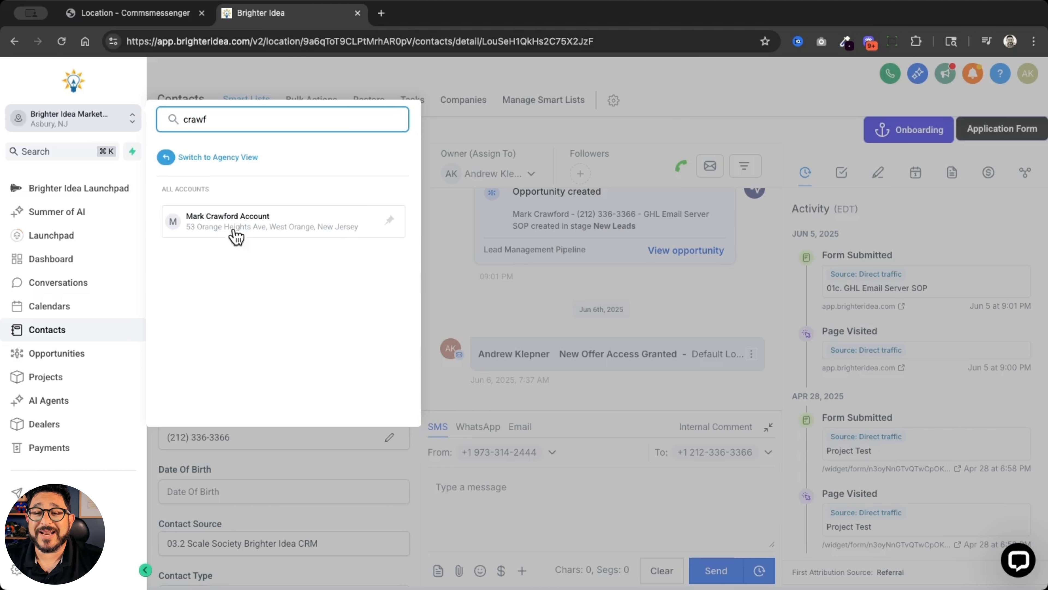
left_click(259, 230)
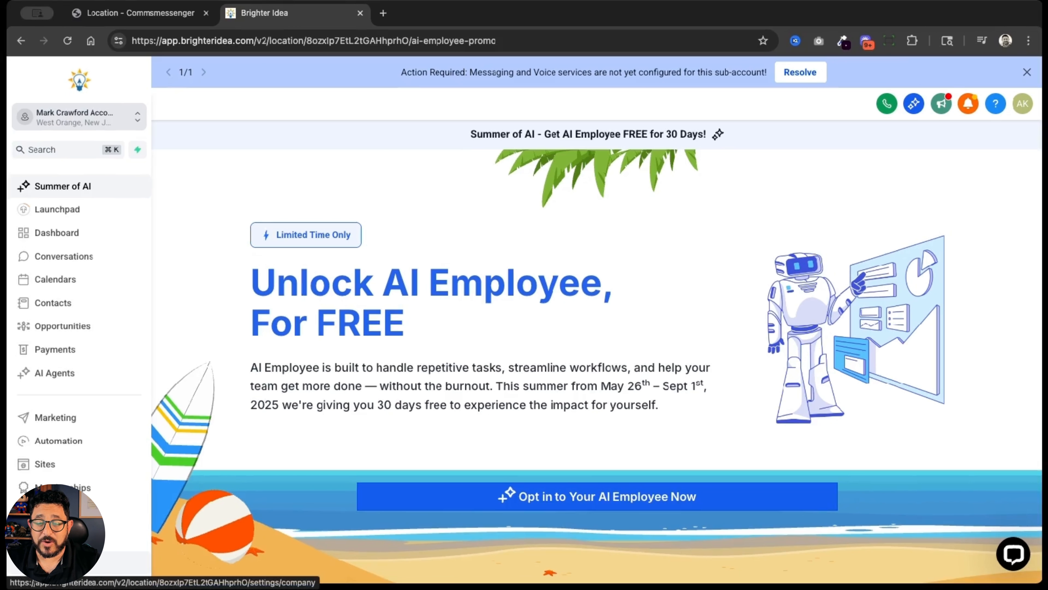
left_click(44, 570)
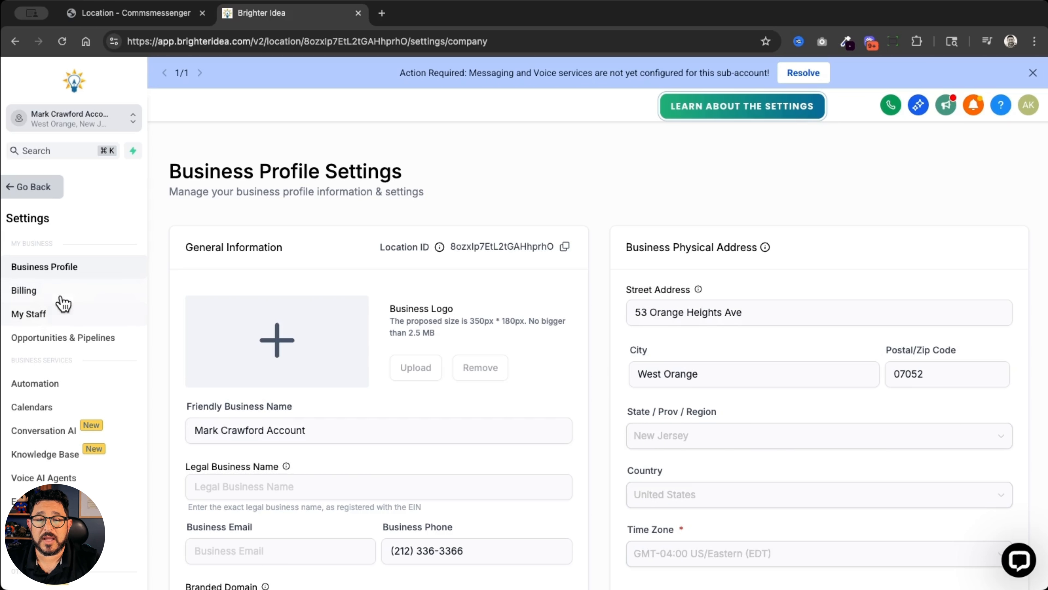
Check the business name, phone, address and time zone in the sub account's profile, and view its staff list
scroll(303, 374, "down", 5)
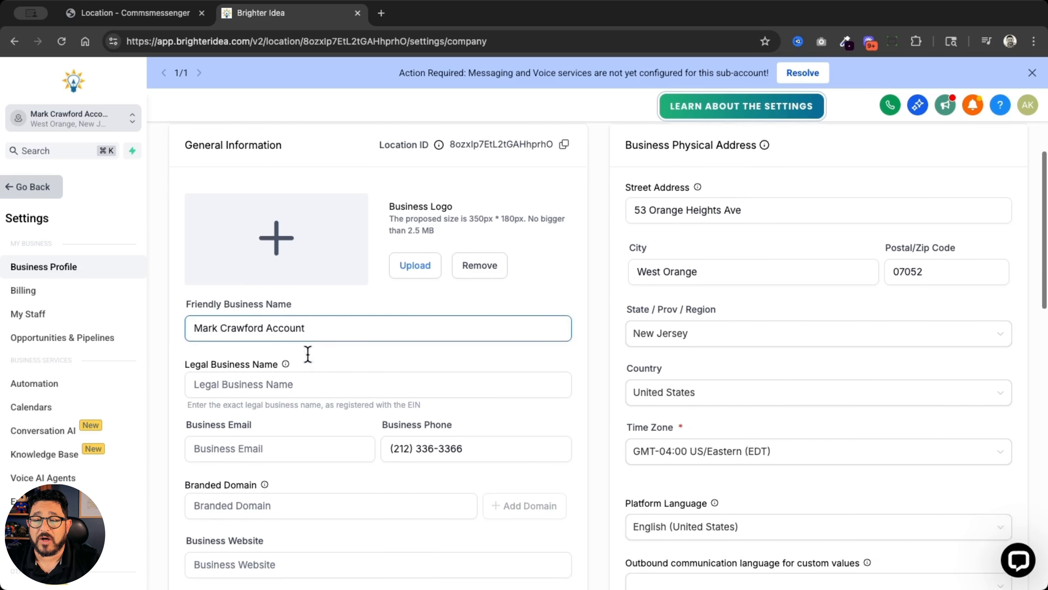
scroll(493, 382, "down", 3)
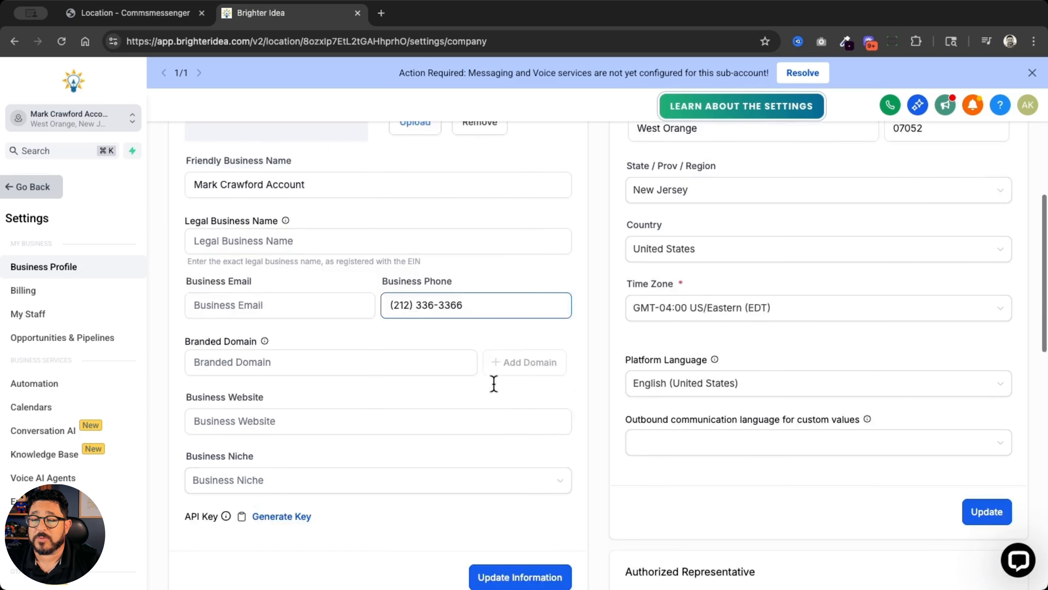
scroll(728, 327, "up", 3)
scroll(729, 328, "up", 3)
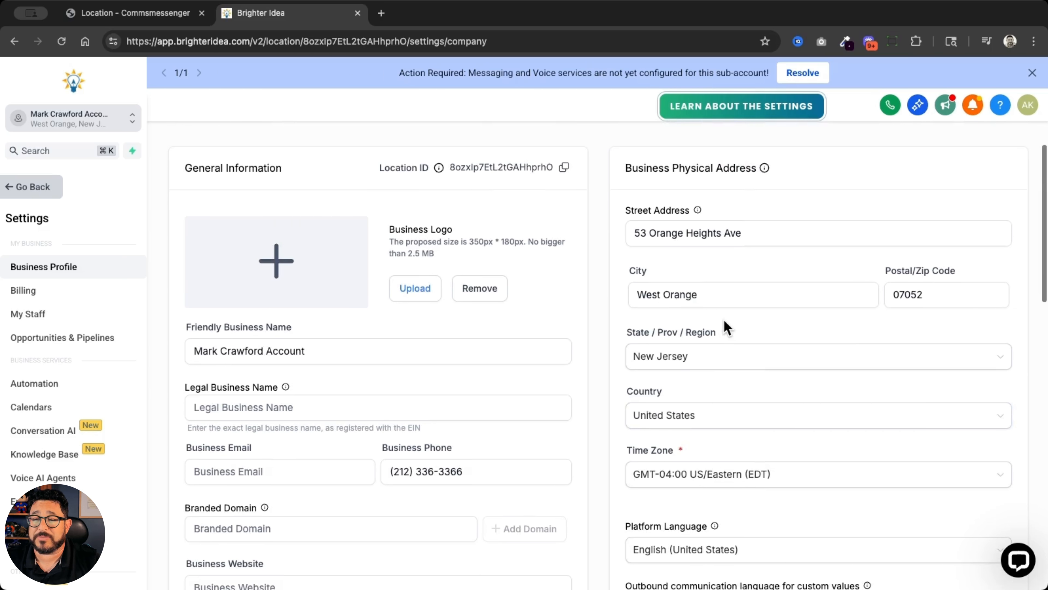
left_click(83, 321)
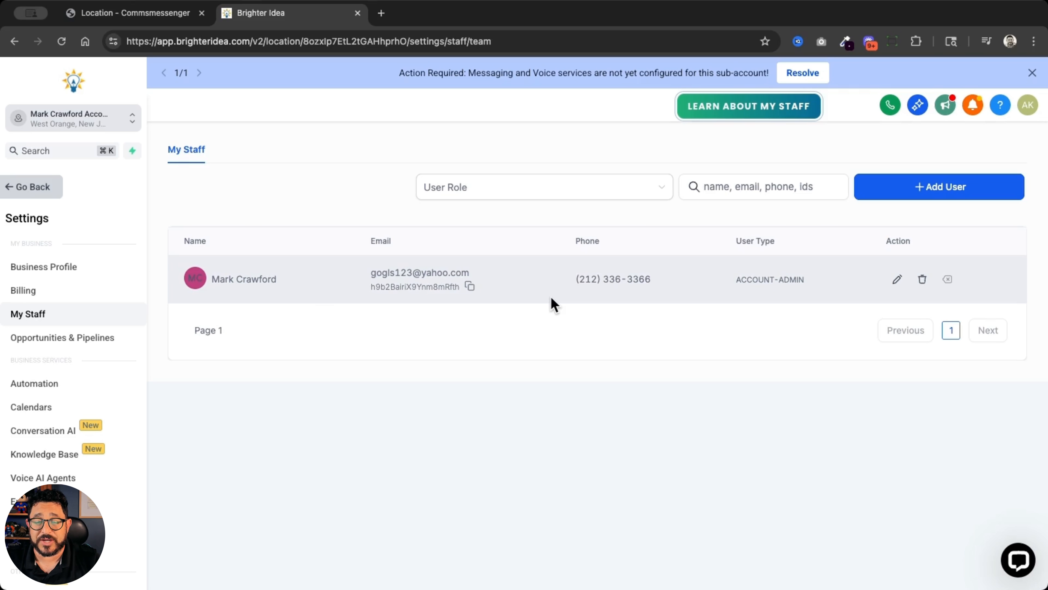
Open the sub account's Custom Values settings and review the names, folders, keys and values on the first page
scroll(41, 382, "down", 4)
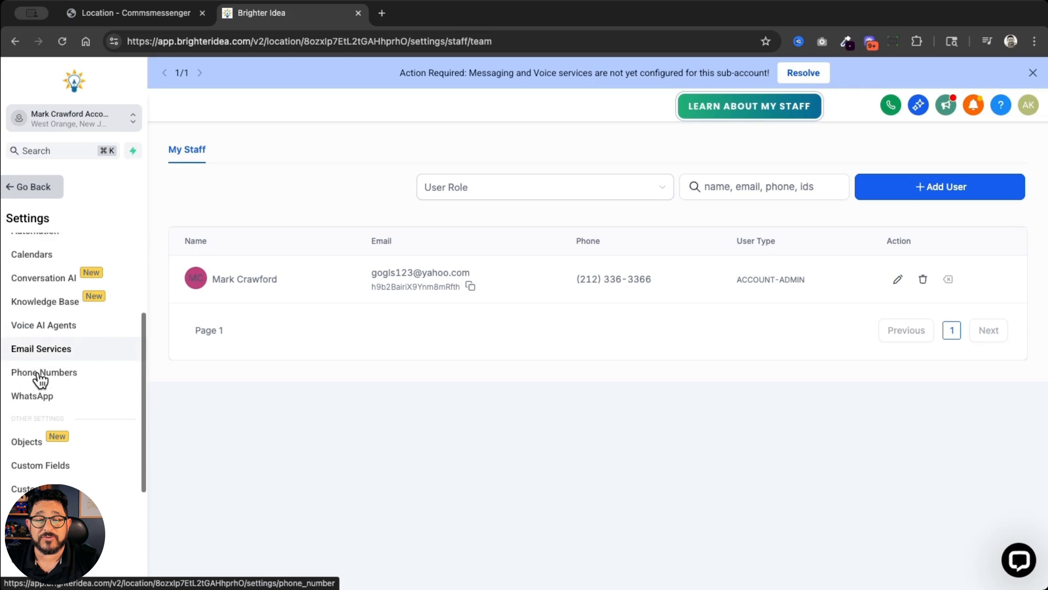
left_click(37, 488)
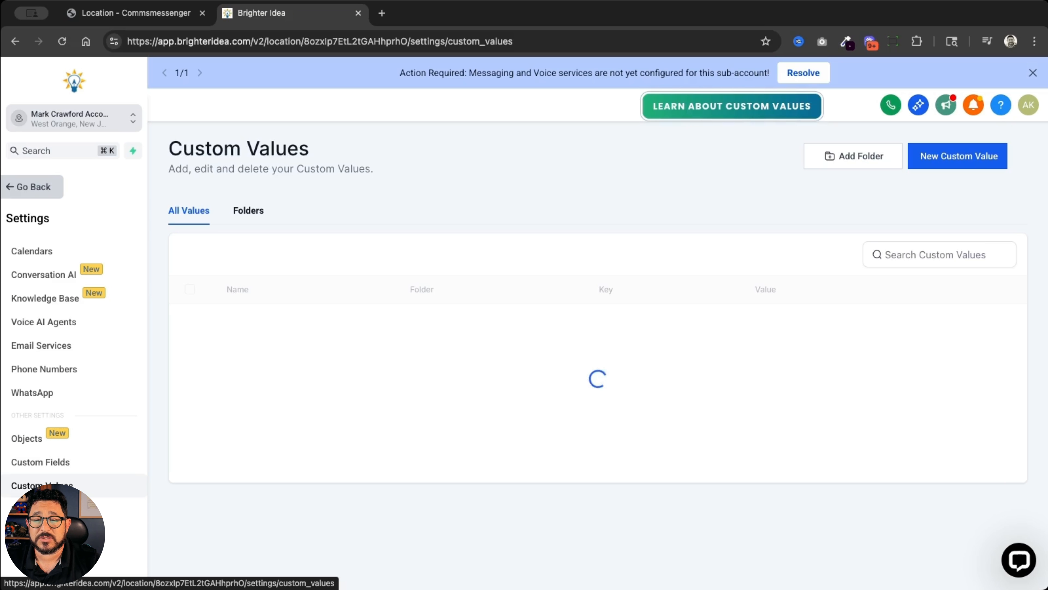
scroll(452, 443, "down", 4)
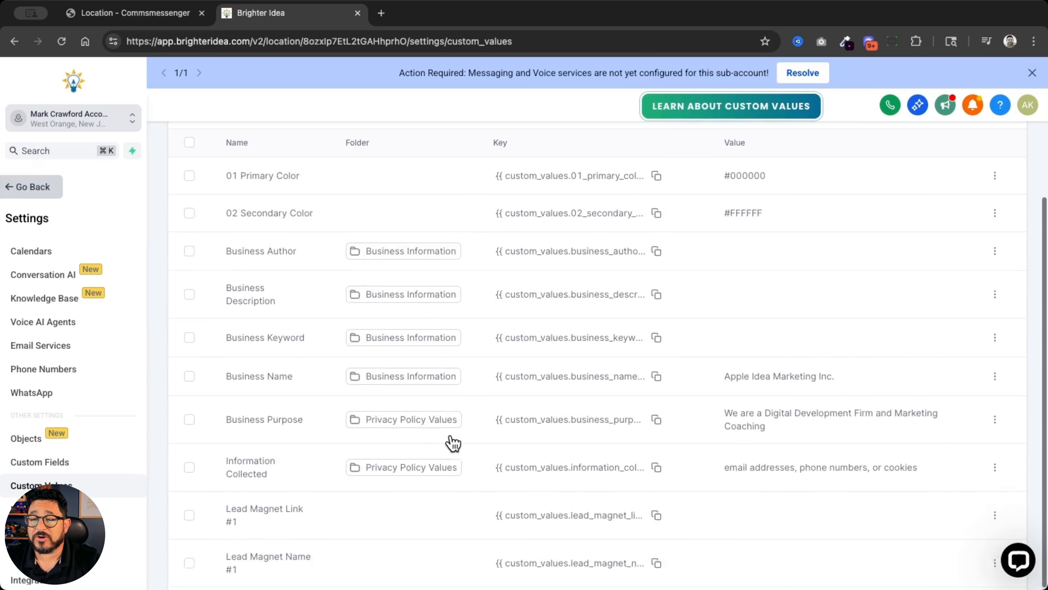
scroll(454, 440, "down", 2)
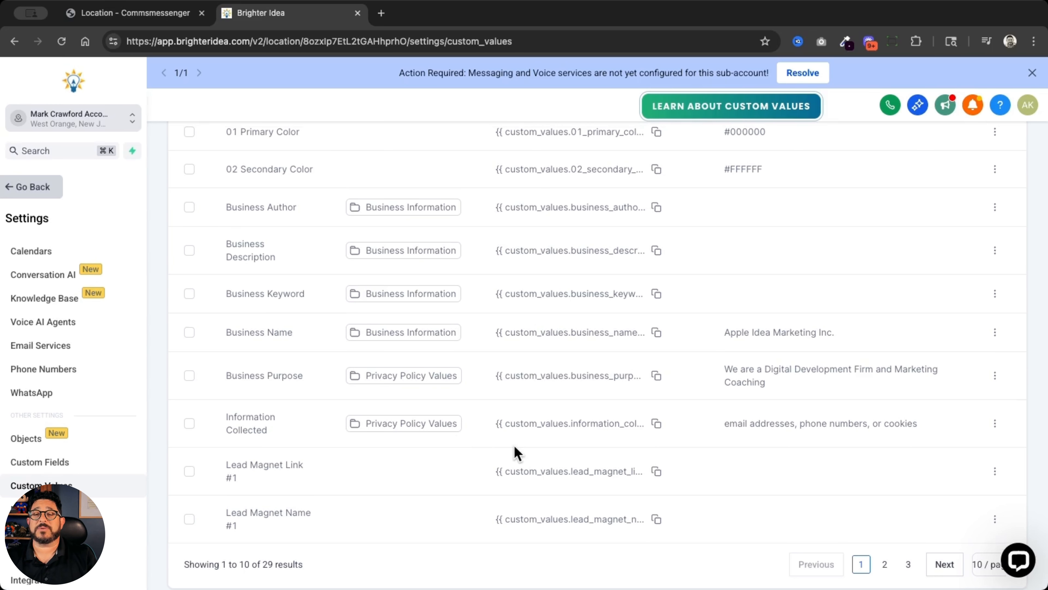